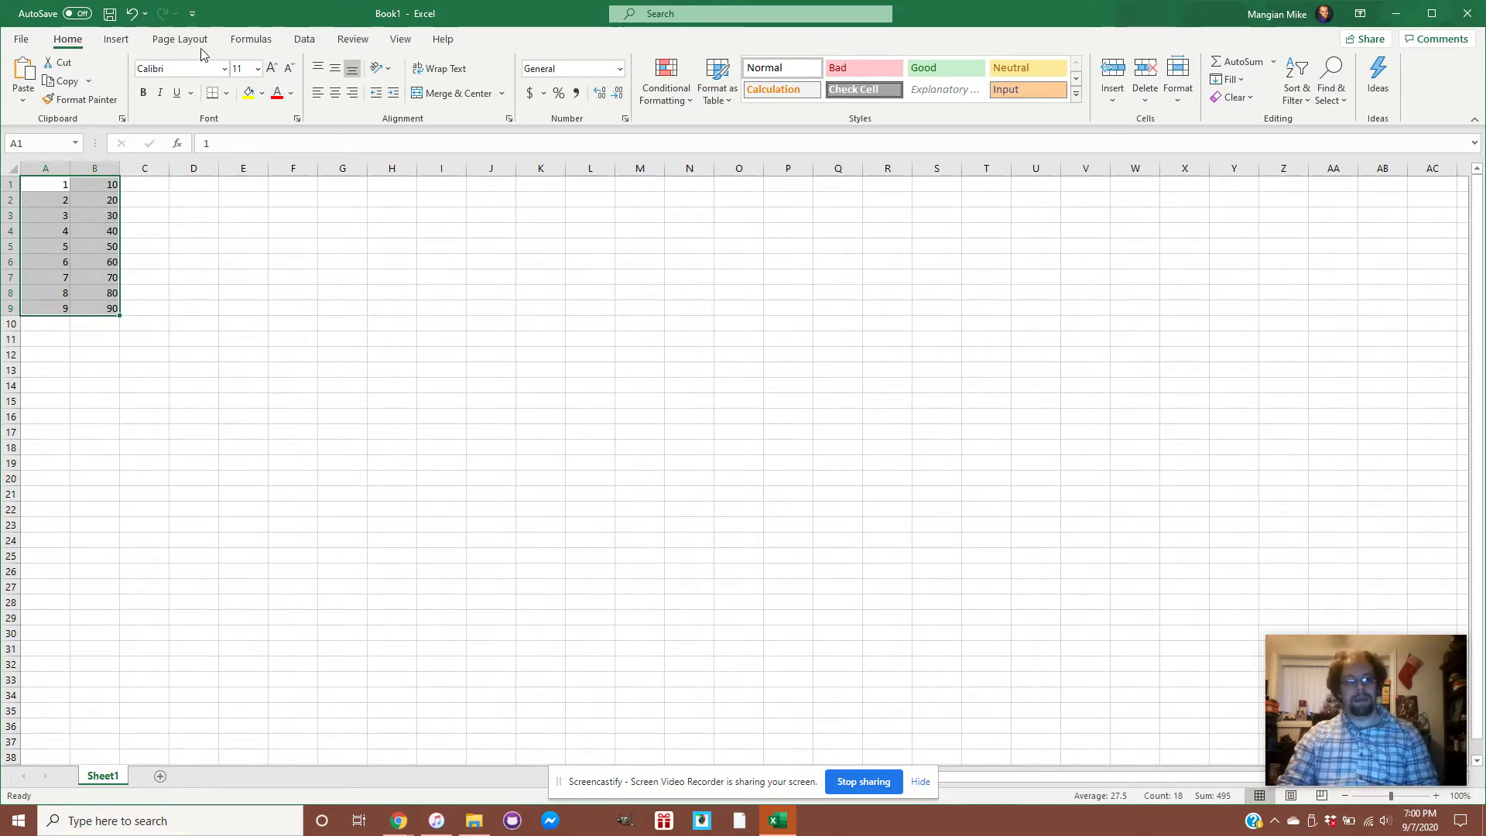
# Insert a markers-only scatter chart of A1:B9, moved and enlarged to span roughly columns F to X and rows 1 to 34.
pyautogui.click(118, 39)
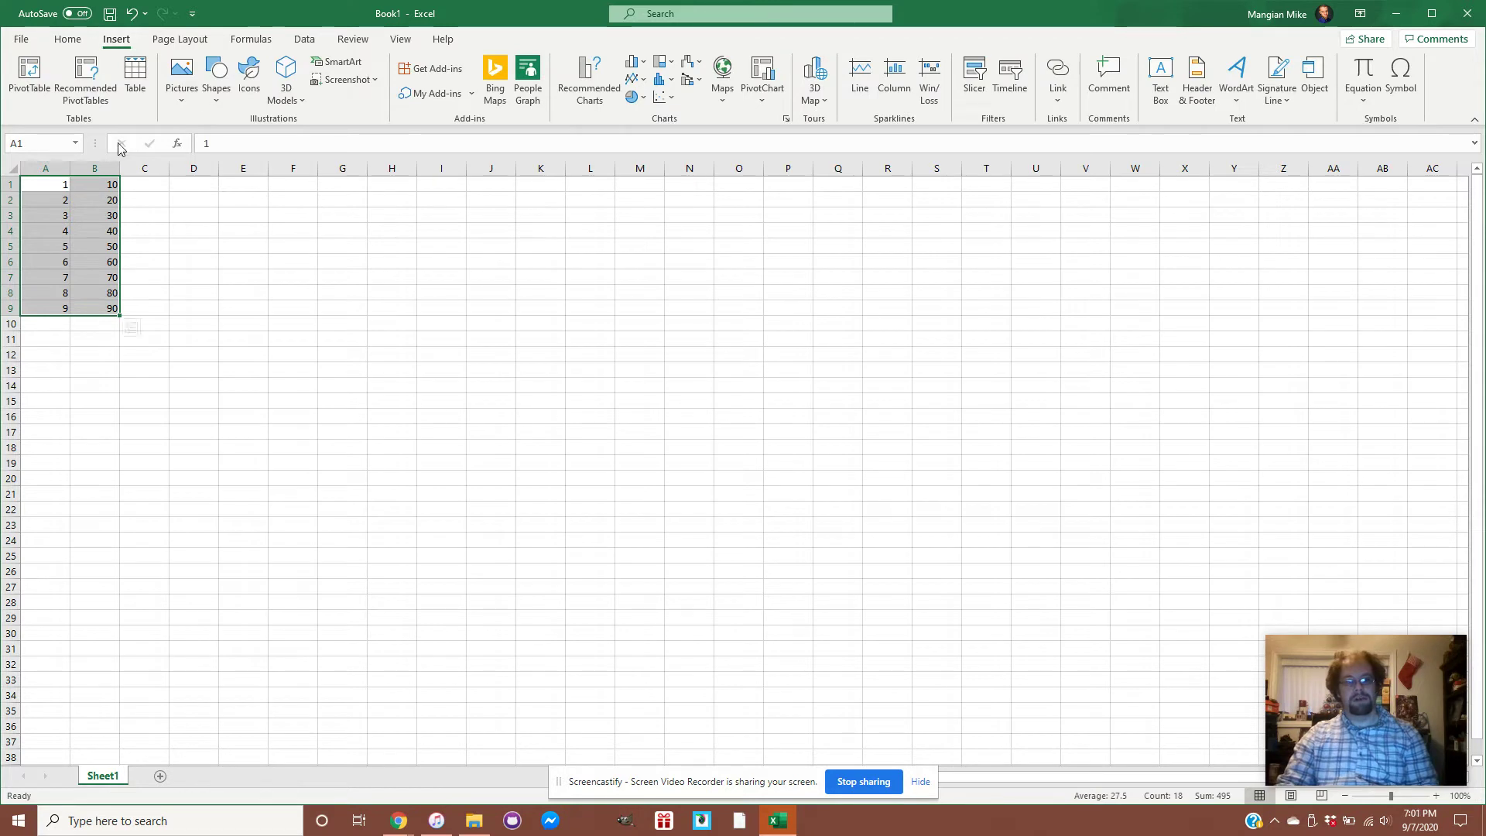
pyautogui.click(659, 99)
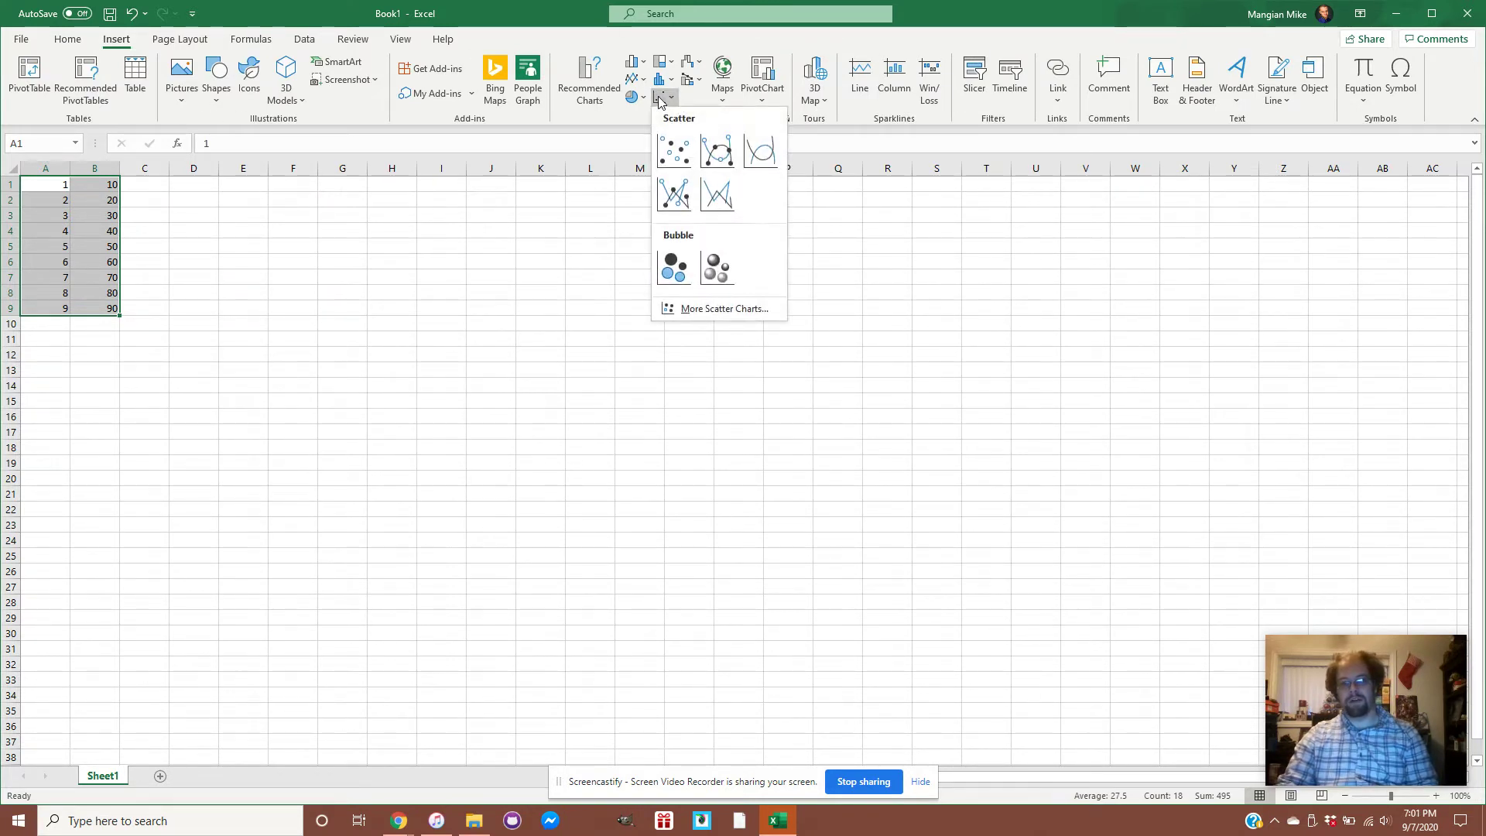
pyautogui.click(665, 147)
pyautogui.moveTo(839, 384); pyautogui.dragTo(582, 213)
pyautogui.moveTo(672, 411); pyautogui.dragTo(1187, 702)
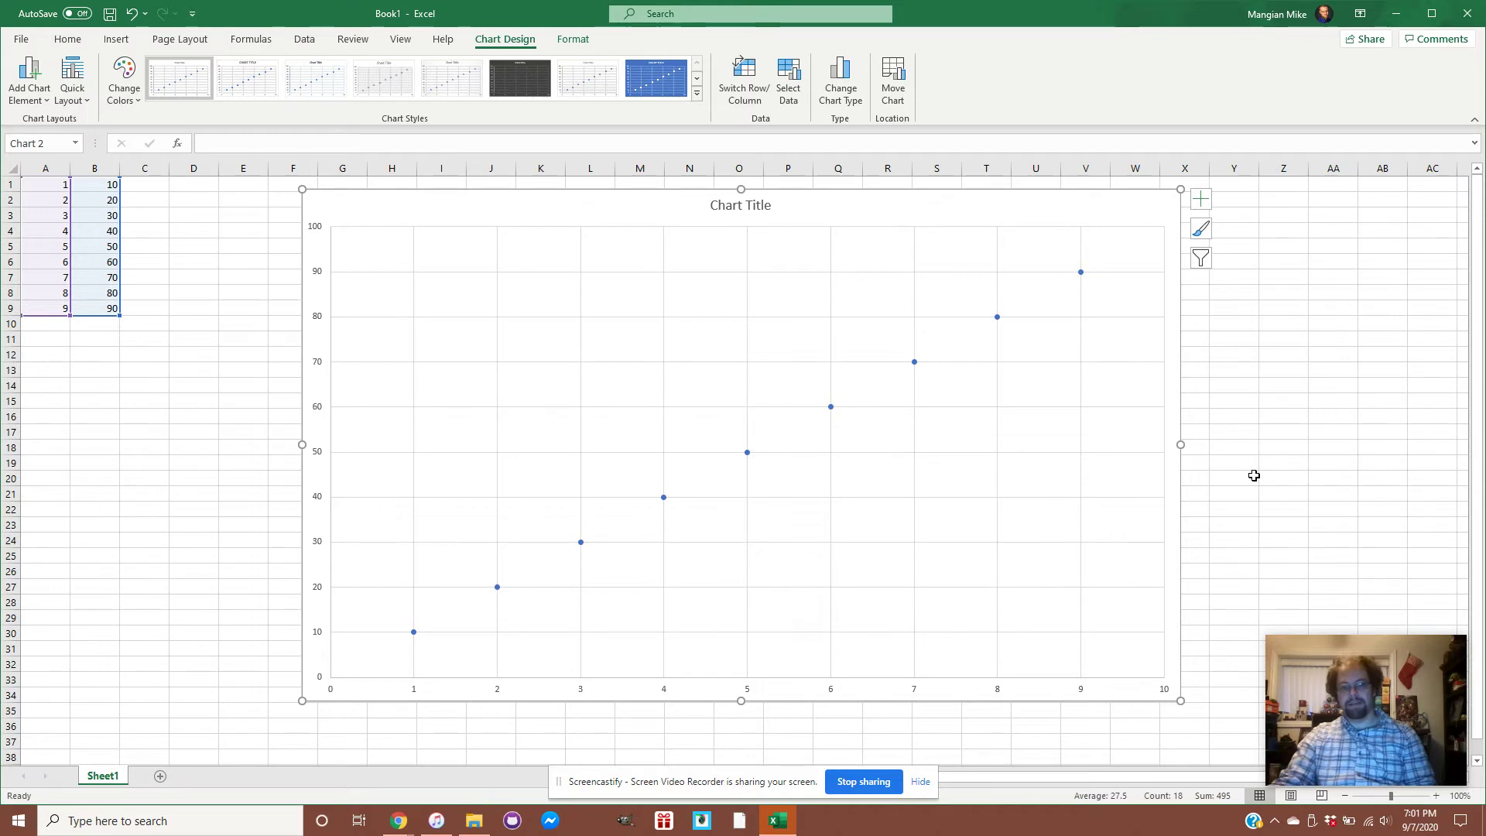
# Add axis titles, a legend and a linear trendline to the scatter chart.
pyautogui.click(1200, 199)
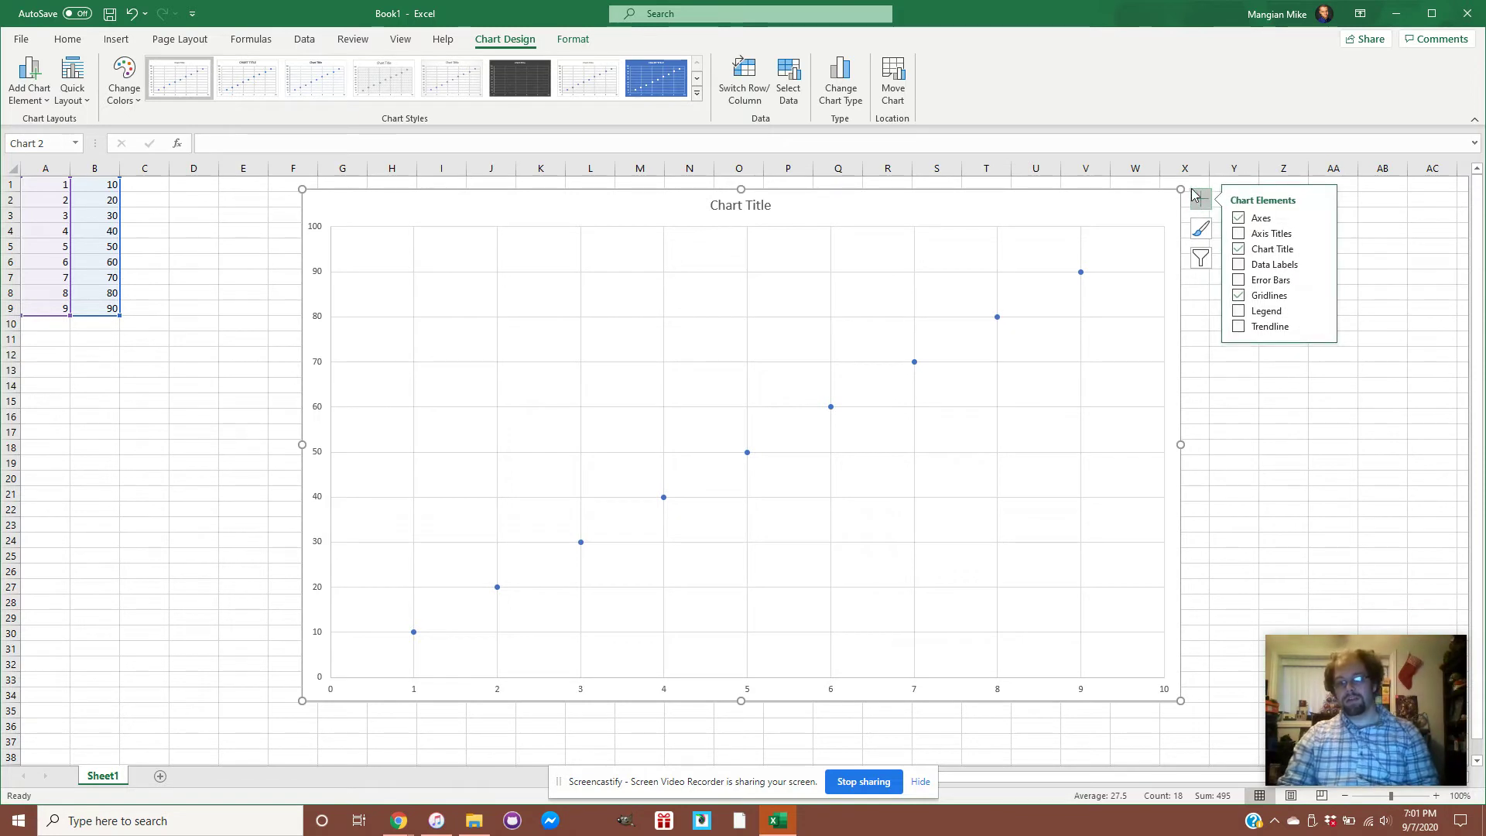
pyautogui.click(1240, 236)
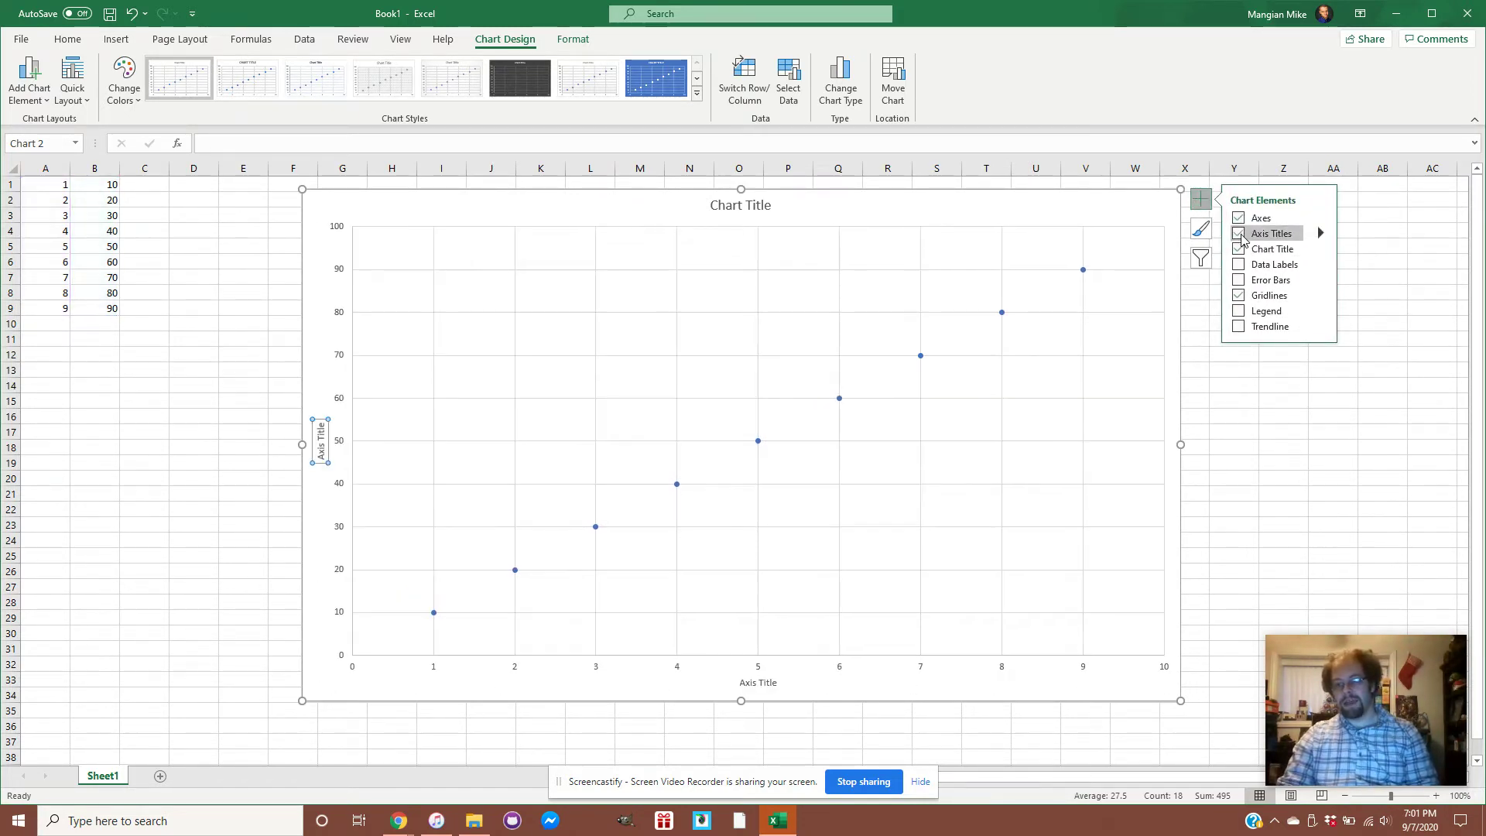
pyautogui.click(1239, 313)
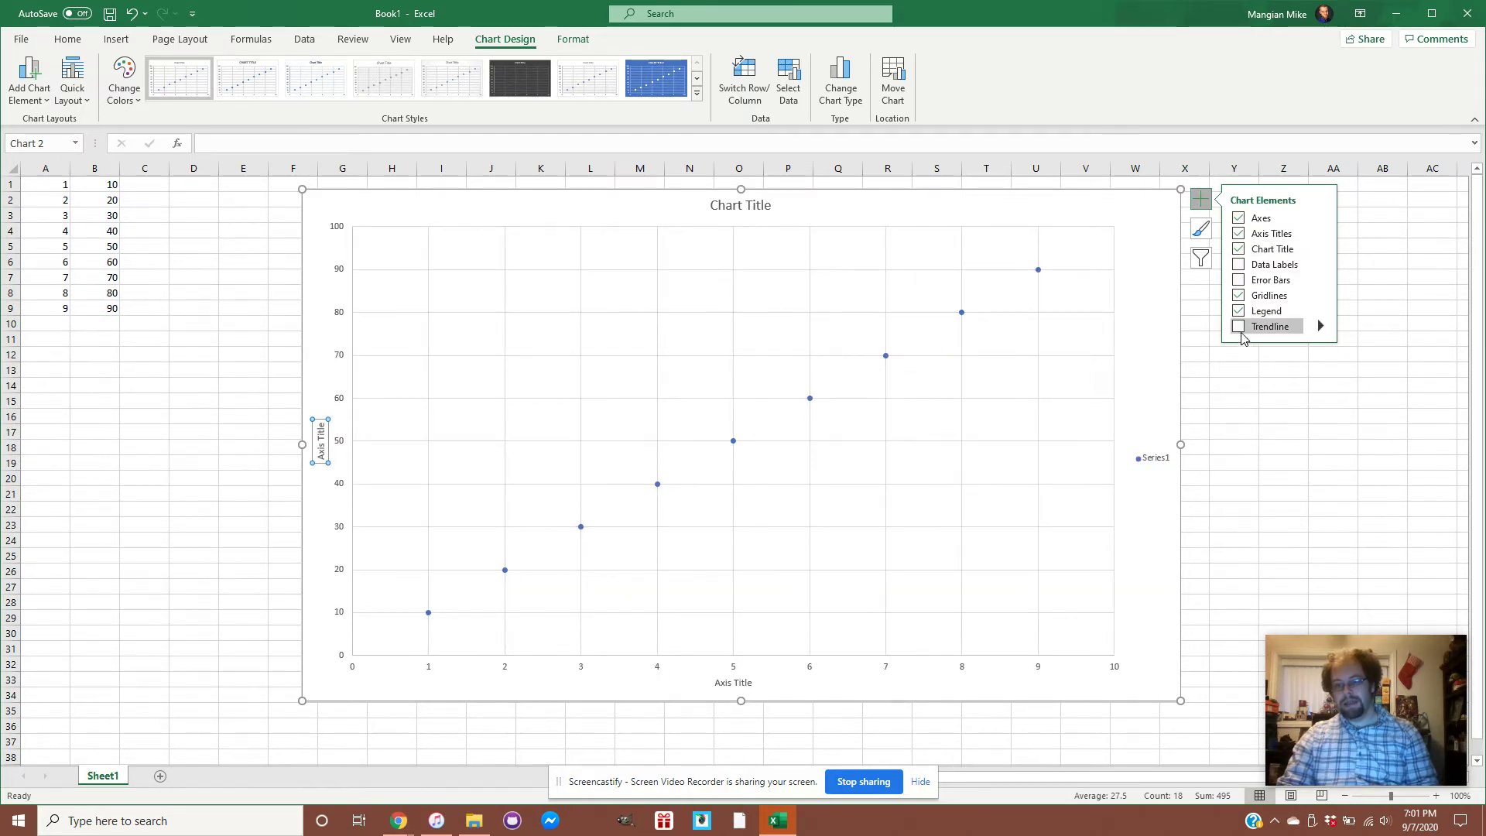
pyautogui.click(1240, 328)
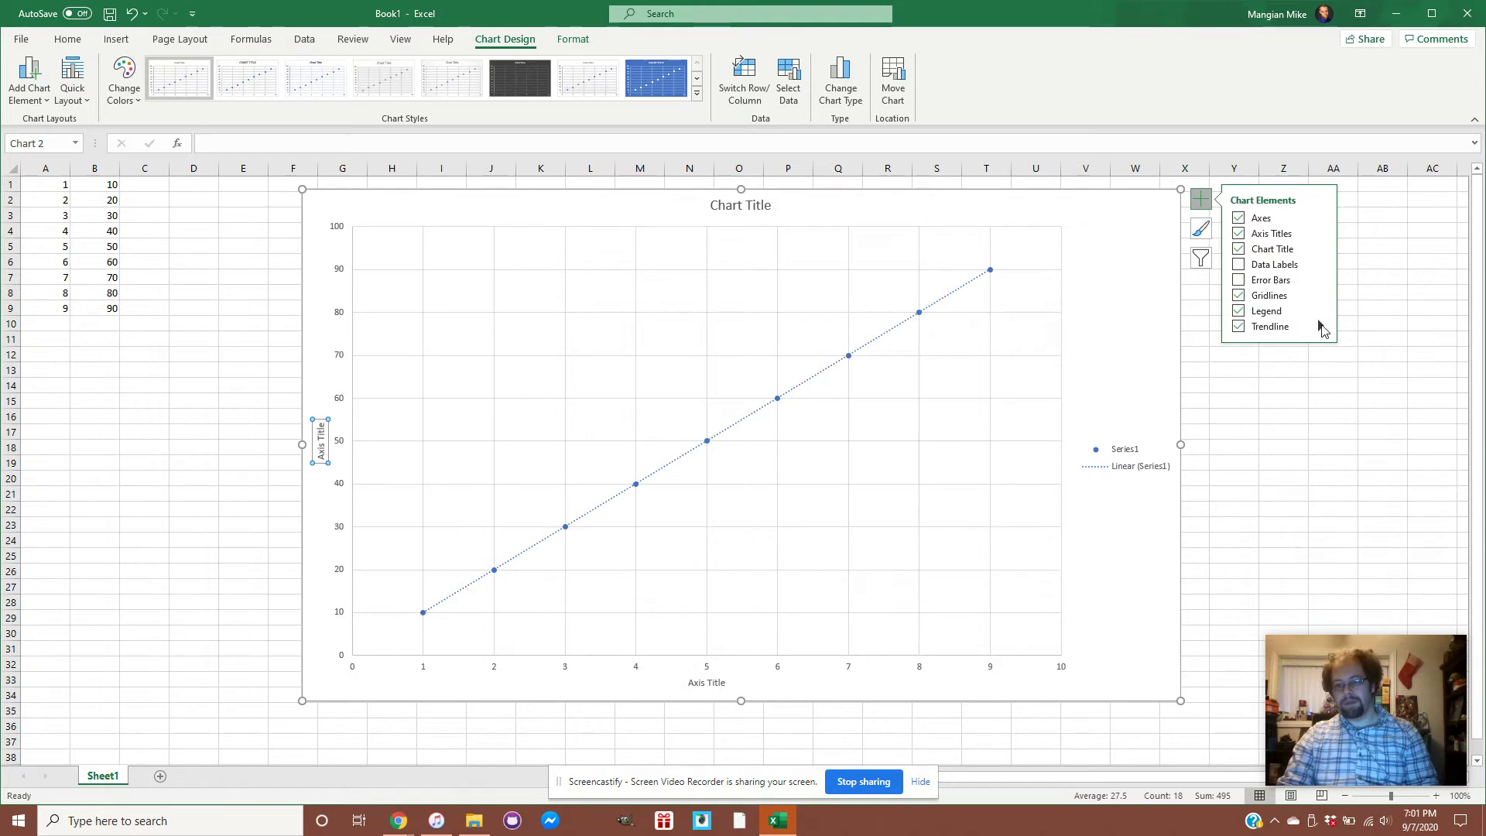
# Add another linear trendline through the trendline options, displaying its equation and R-squared value on the chart.
pyautogui.click(1321, 327)
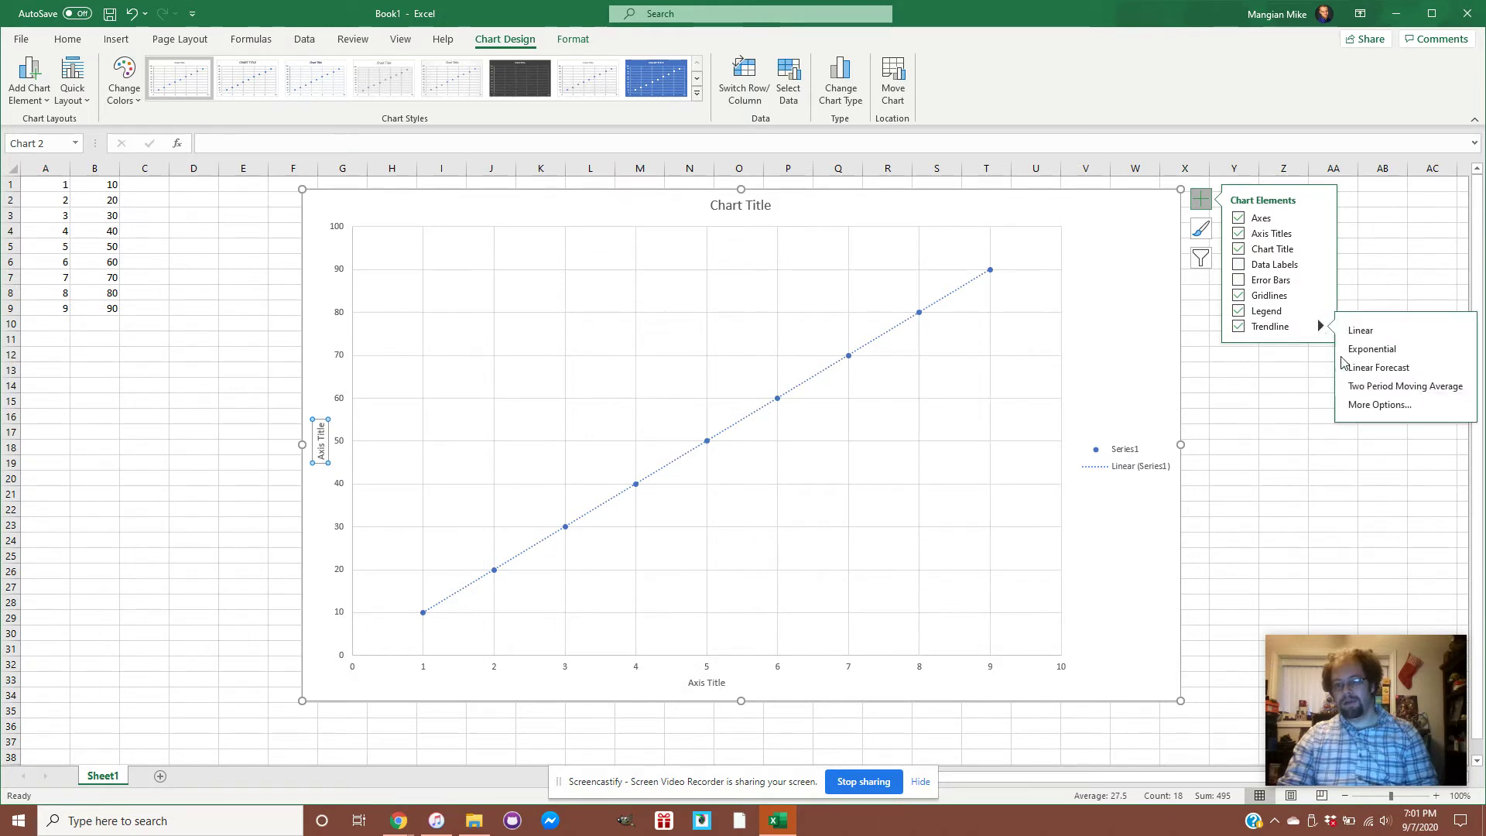
pyautogui.click(1381, 405)
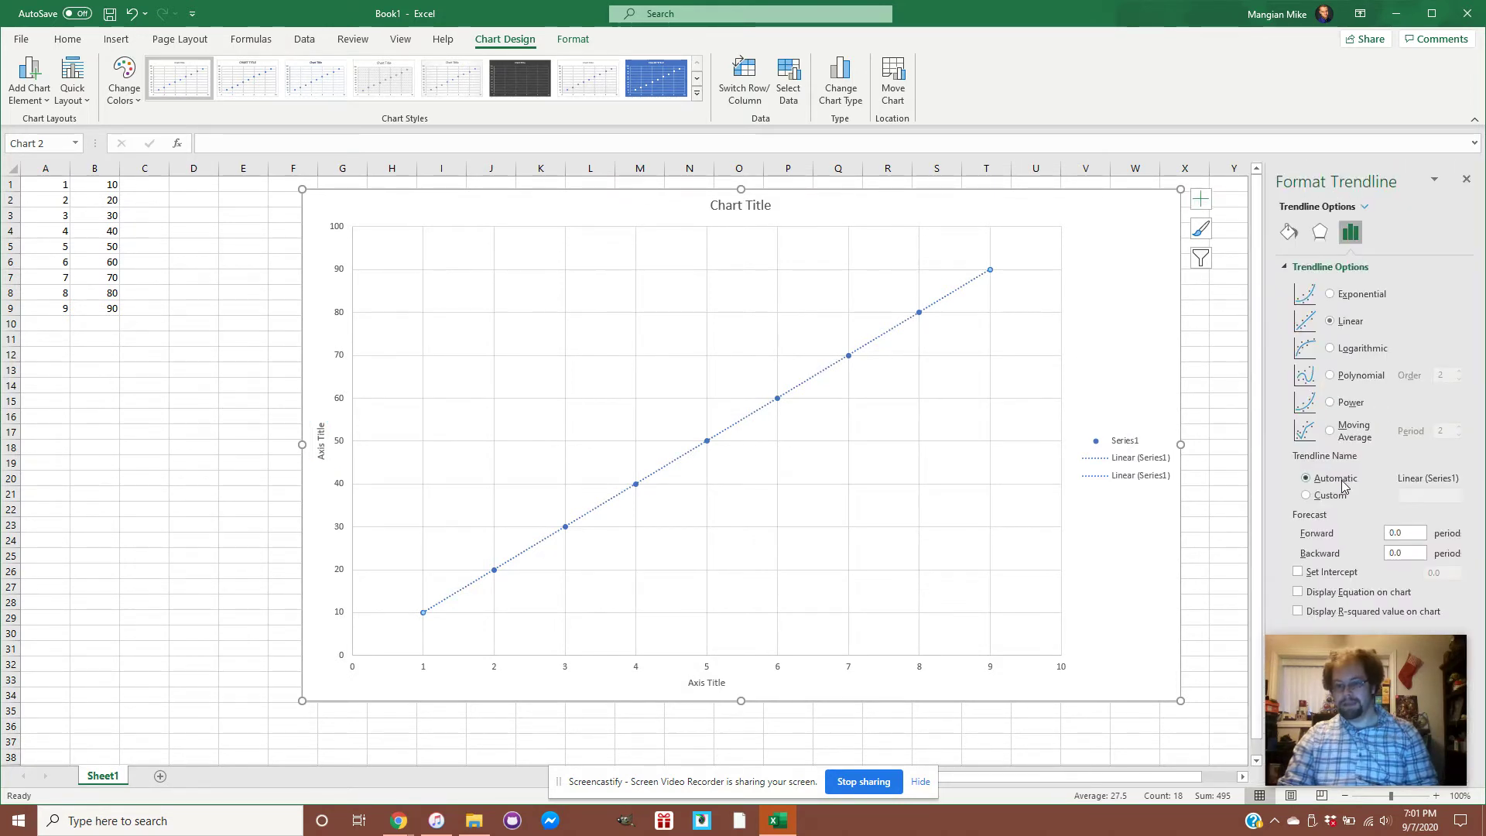
pyautogui.click(1298, 613)
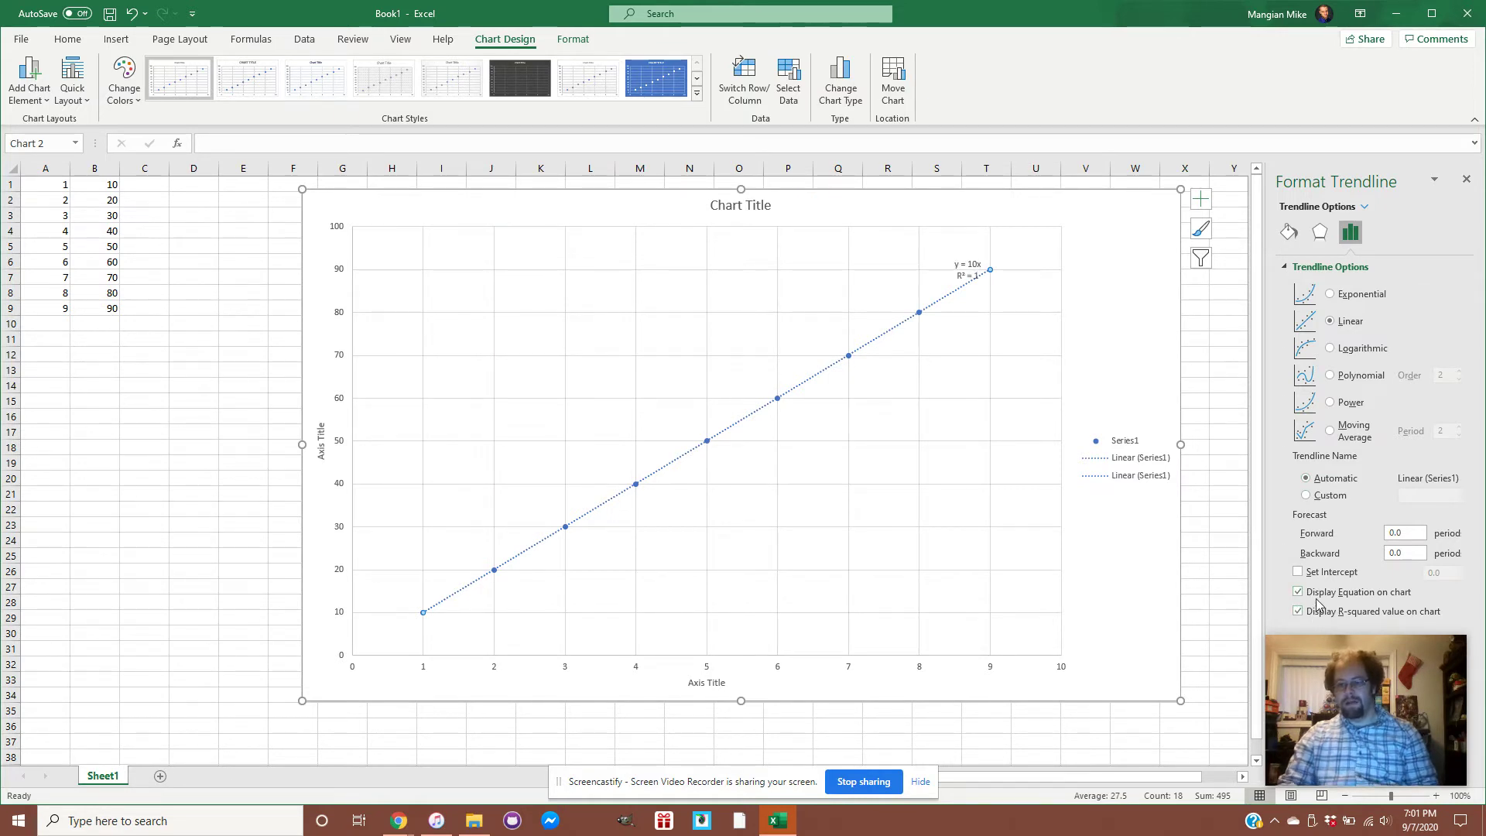
pyautogui.click(1467, 183)
# Move the trendline equation and R-squared label off the plot to just below the legend.
pyautogui.click(971, 275)
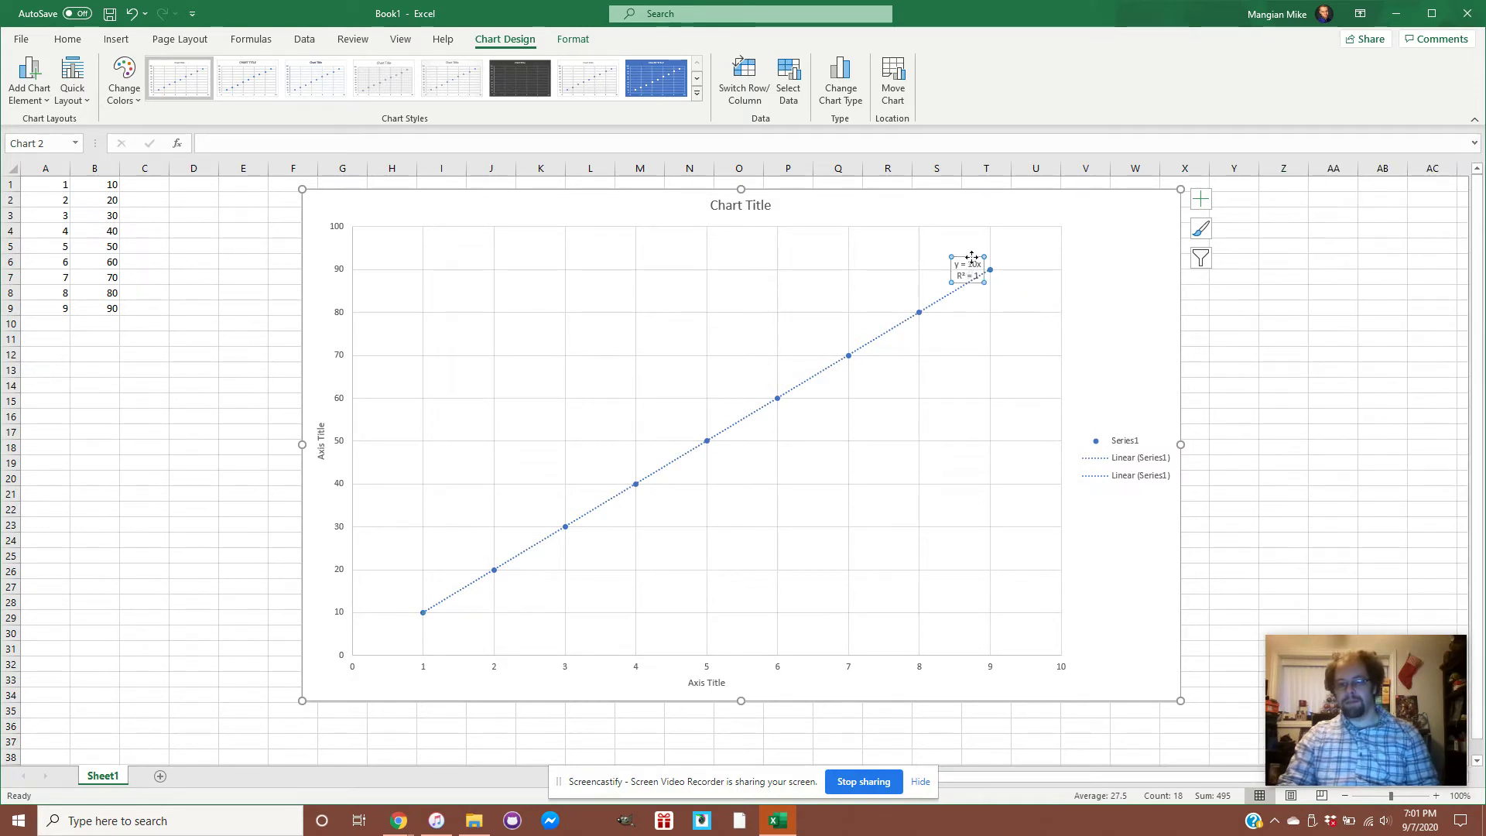
pyautogui.moveTo(968, 267); pyautogui.dragTo(1046, 272)
pyautogui.moveTo(1135, 457); pyautogui.dragTo(1099, 505)
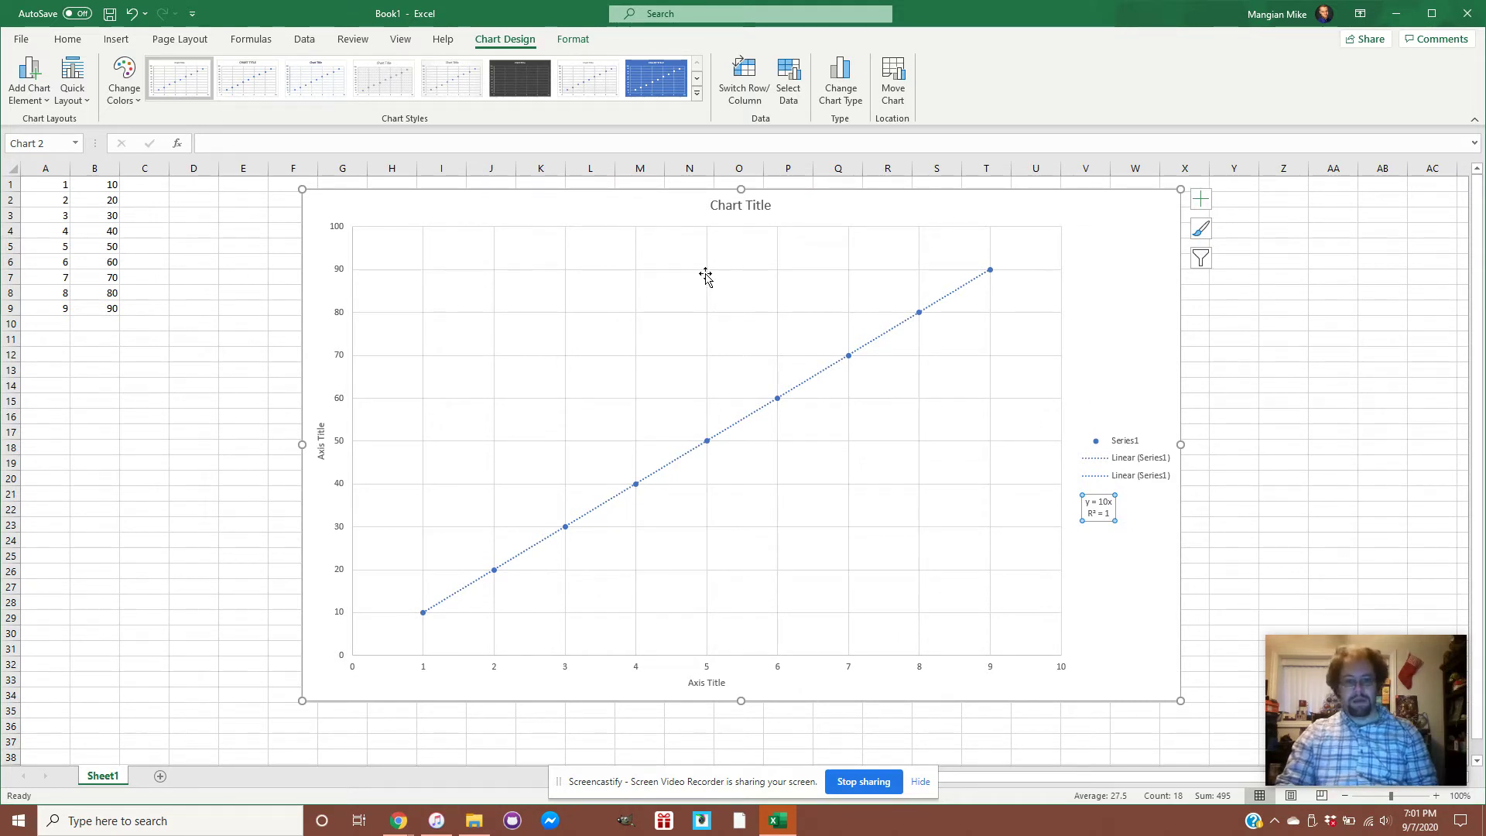
# Replace the placeholder chart title with "Hotdogs Eaten per Day".
pyautogui.click(739, 205)
pyautogui.moveTo(772, 208); pyautogui.dragTo(710, 209)
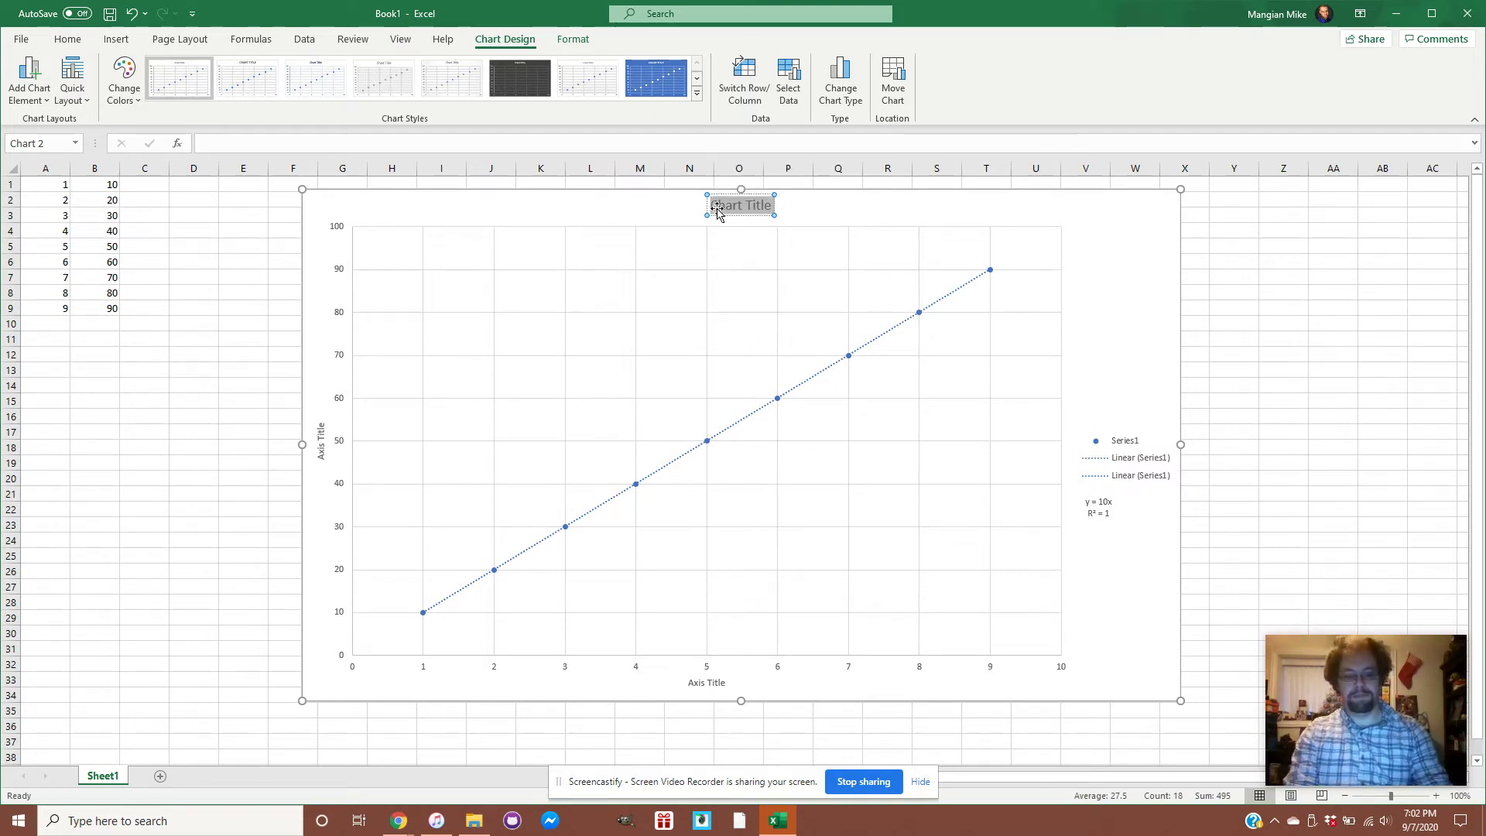
pyautogui.write('Hotdos')
pyautogui.press('BackSpace')
pyautogui.write('gs Eat')
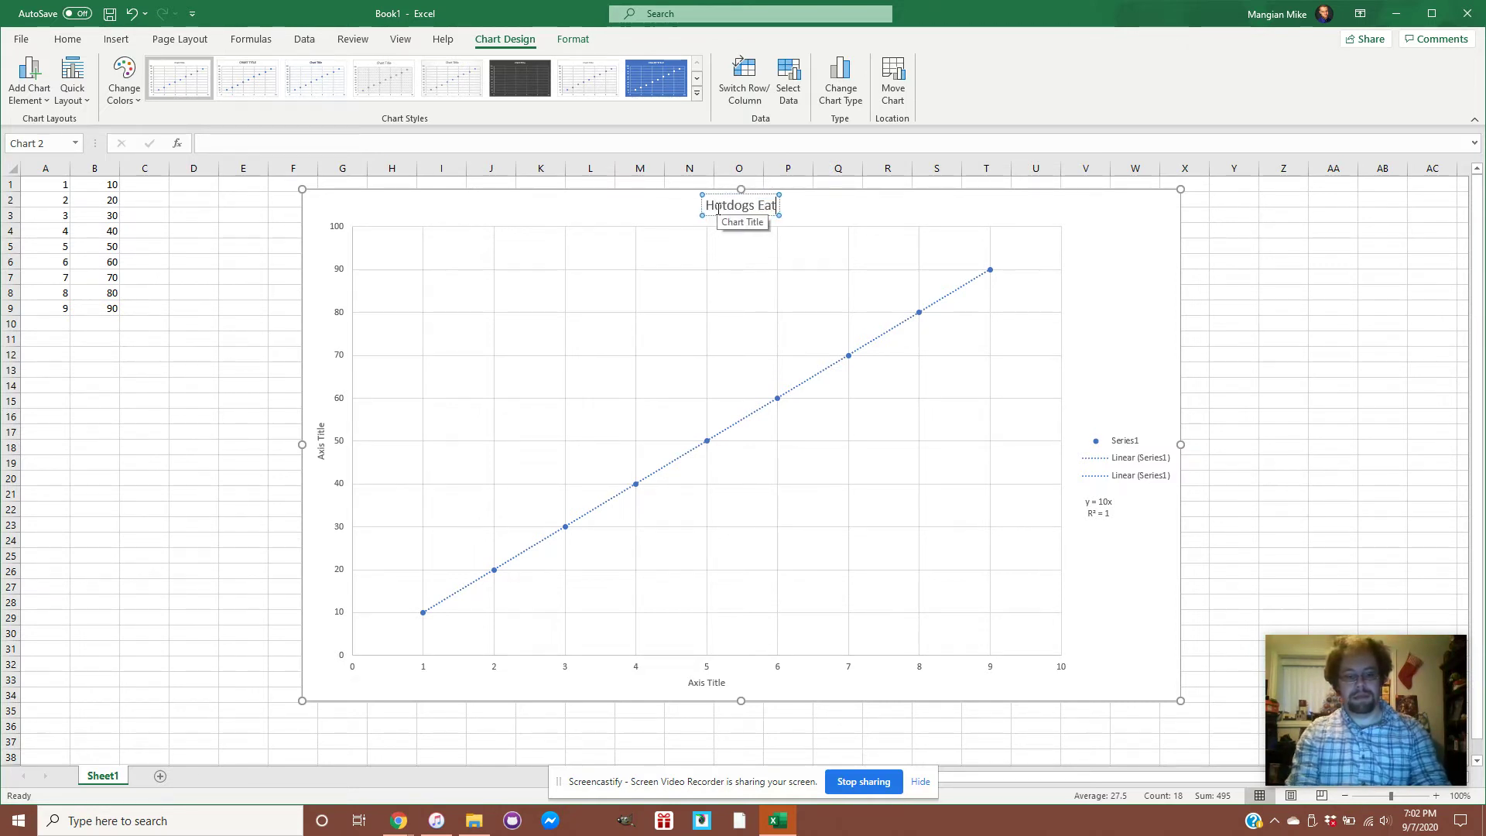
pyautogui.write('en')
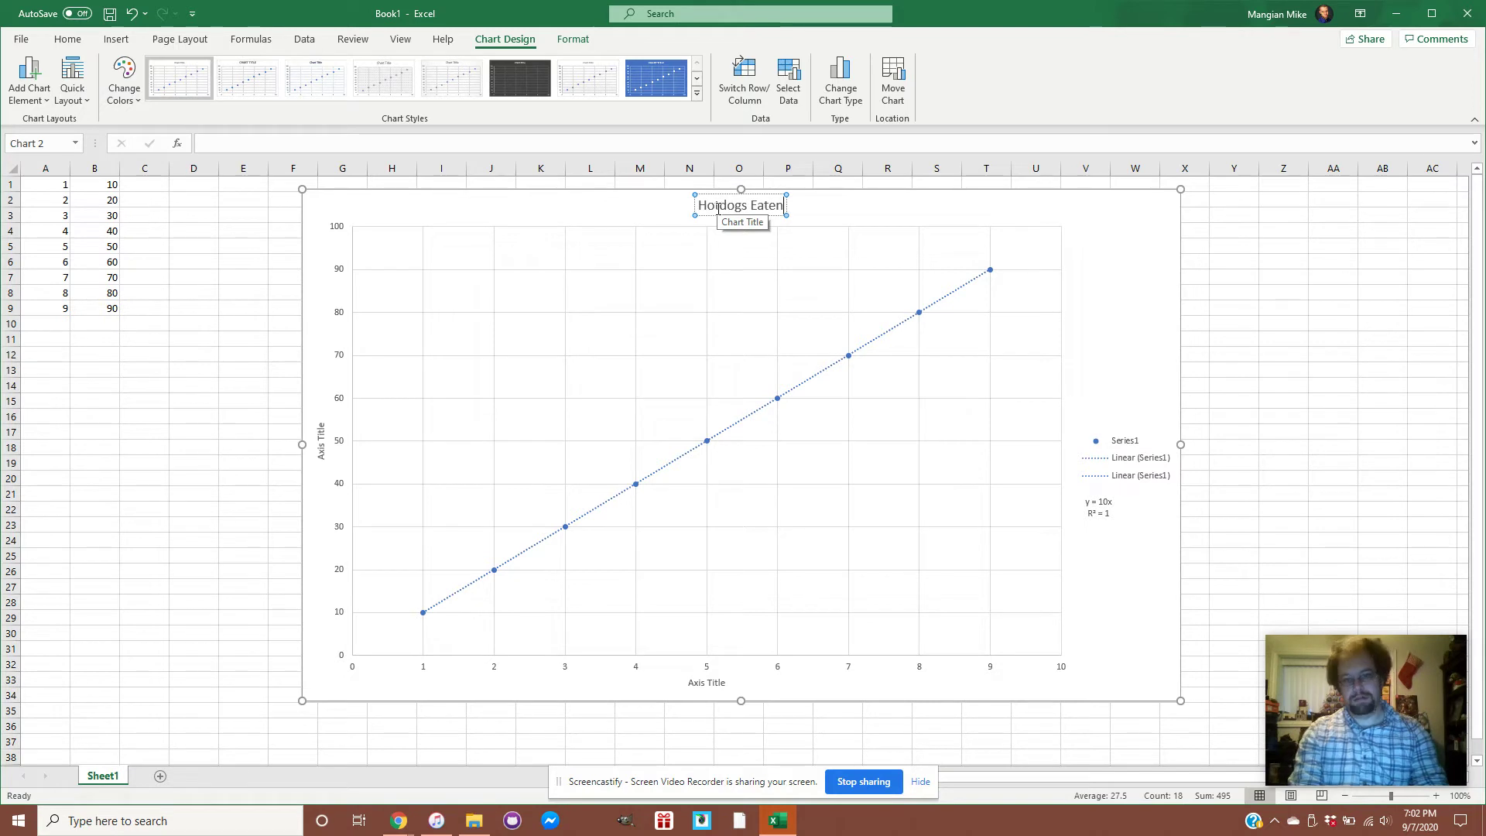
pyautogui.press('BackSpace')
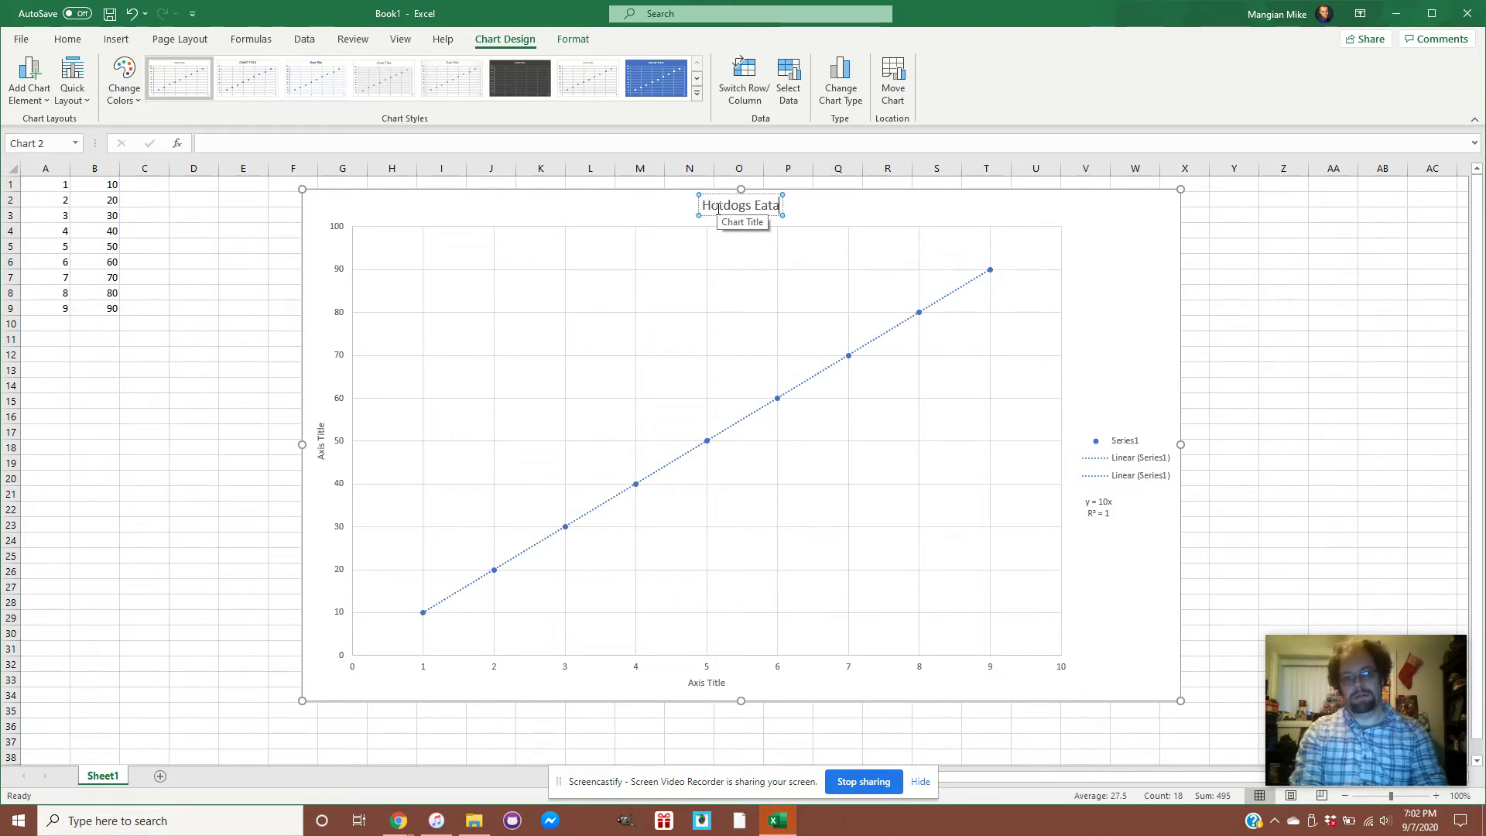
pyautogui.write('n')
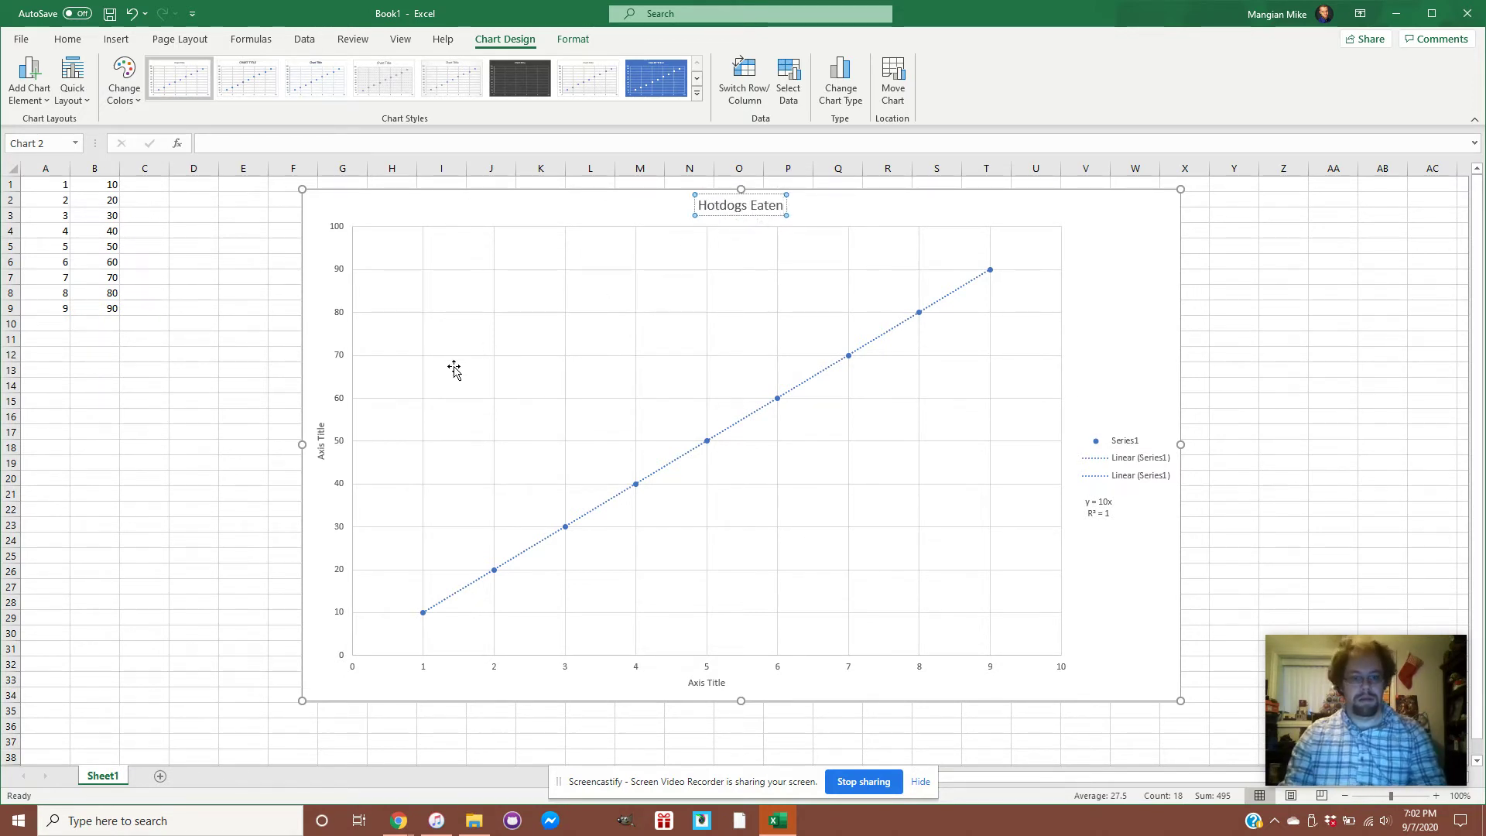
pyautogui.write(' per Day')
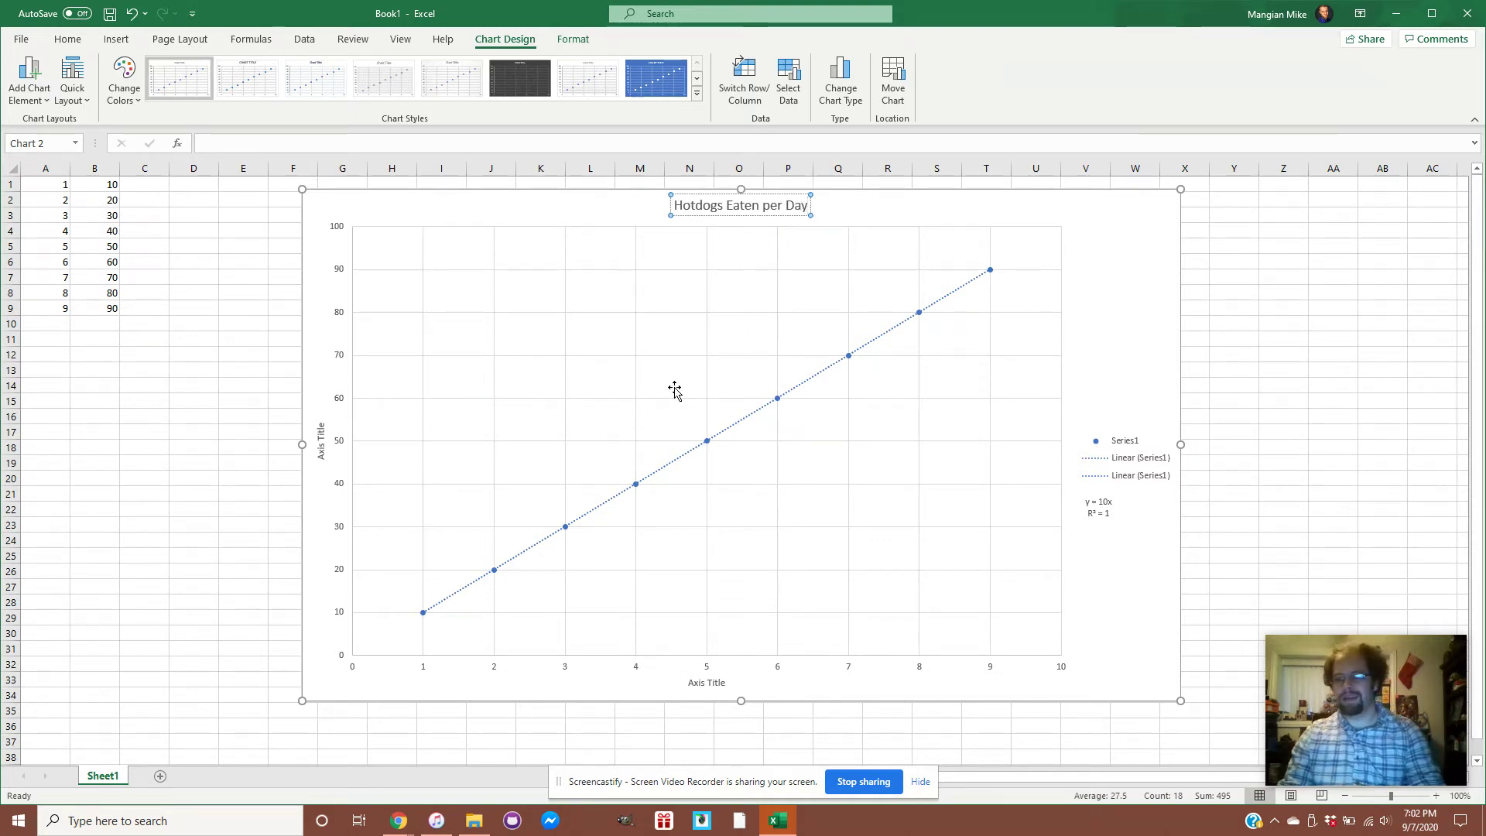
# Replace the vertical axis title with "Hotdogs Eaten".
pyautogui.click(324, 441)
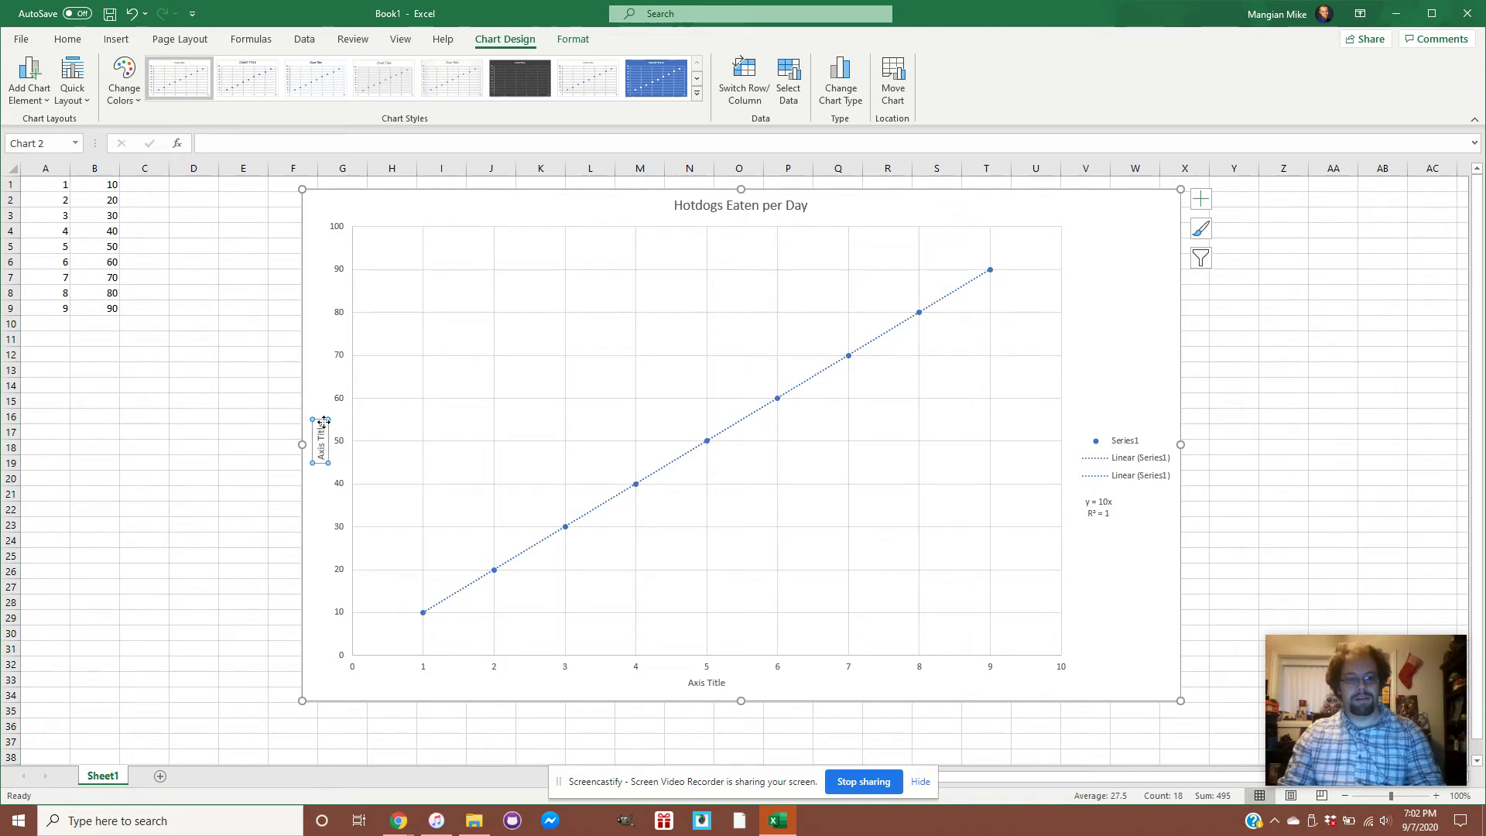
pyautogui.click(325, 423)
pyautogui.press('BackSpace')
pyautogui.press('BackSpace')
pyautogui.press('BackSpace')
pyautogui.press('BackSpace')
pyautogui.press('BackSpace')
pyautogui.press('BackSpace')
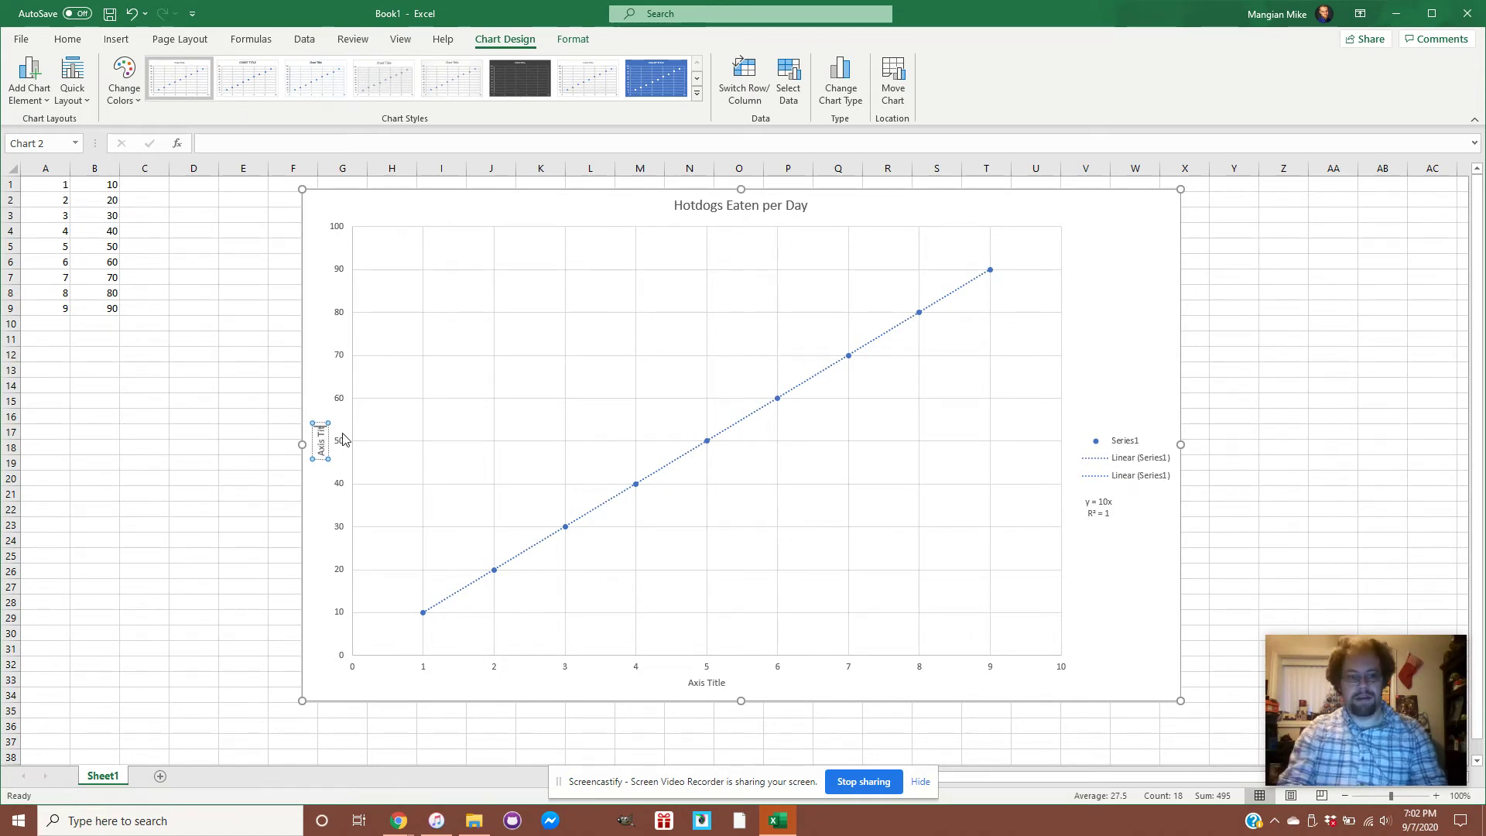
pyautogui.press('BackSpace')
pyautogui.press('BackSpace')
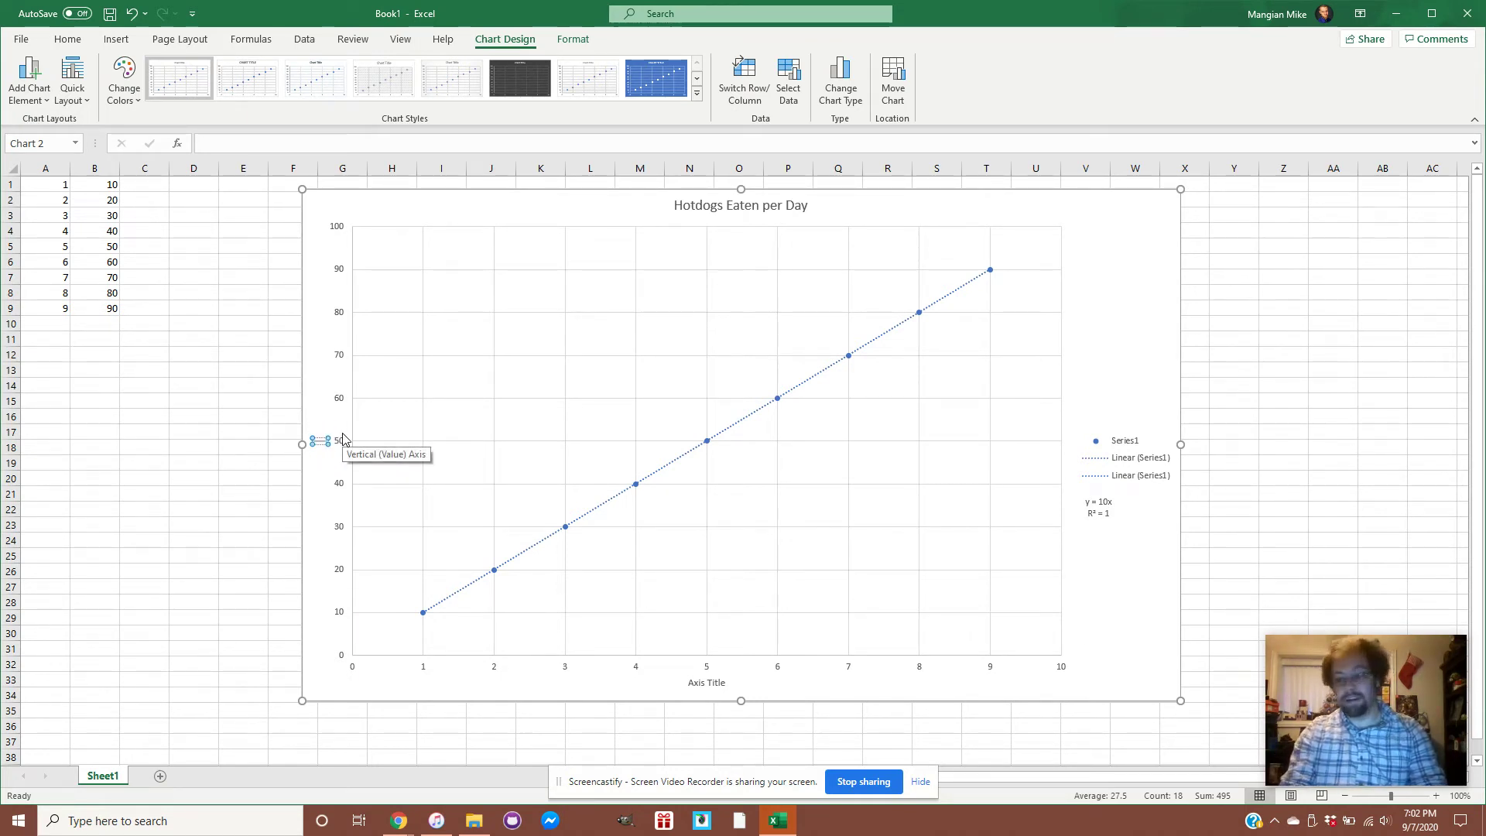
pyautogui.write('Hotdogs Eaten')
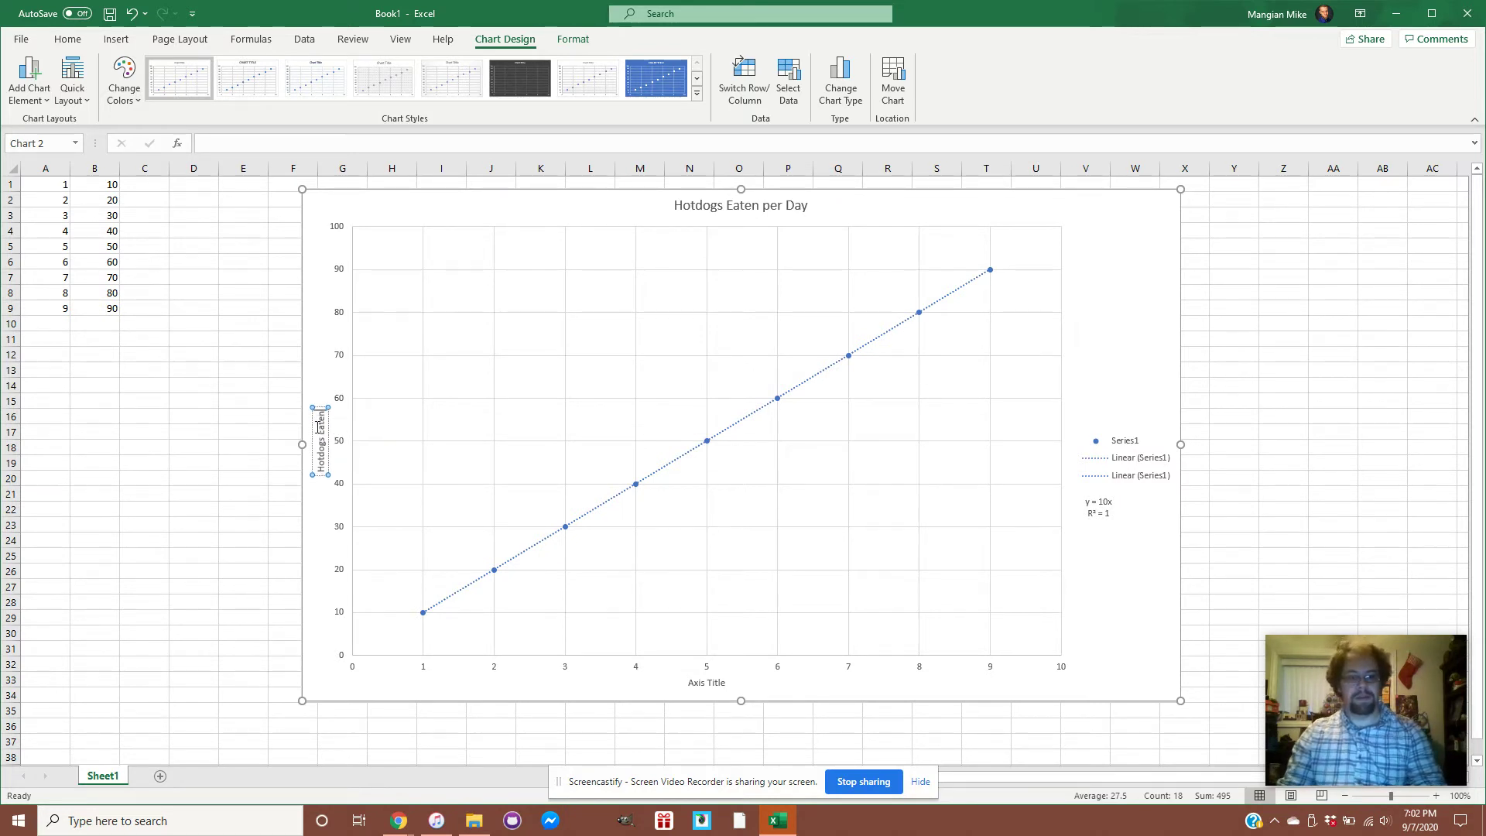
# Replace the horizontal axis title with "Time (Days)".
pyautogui.click(706, 686)
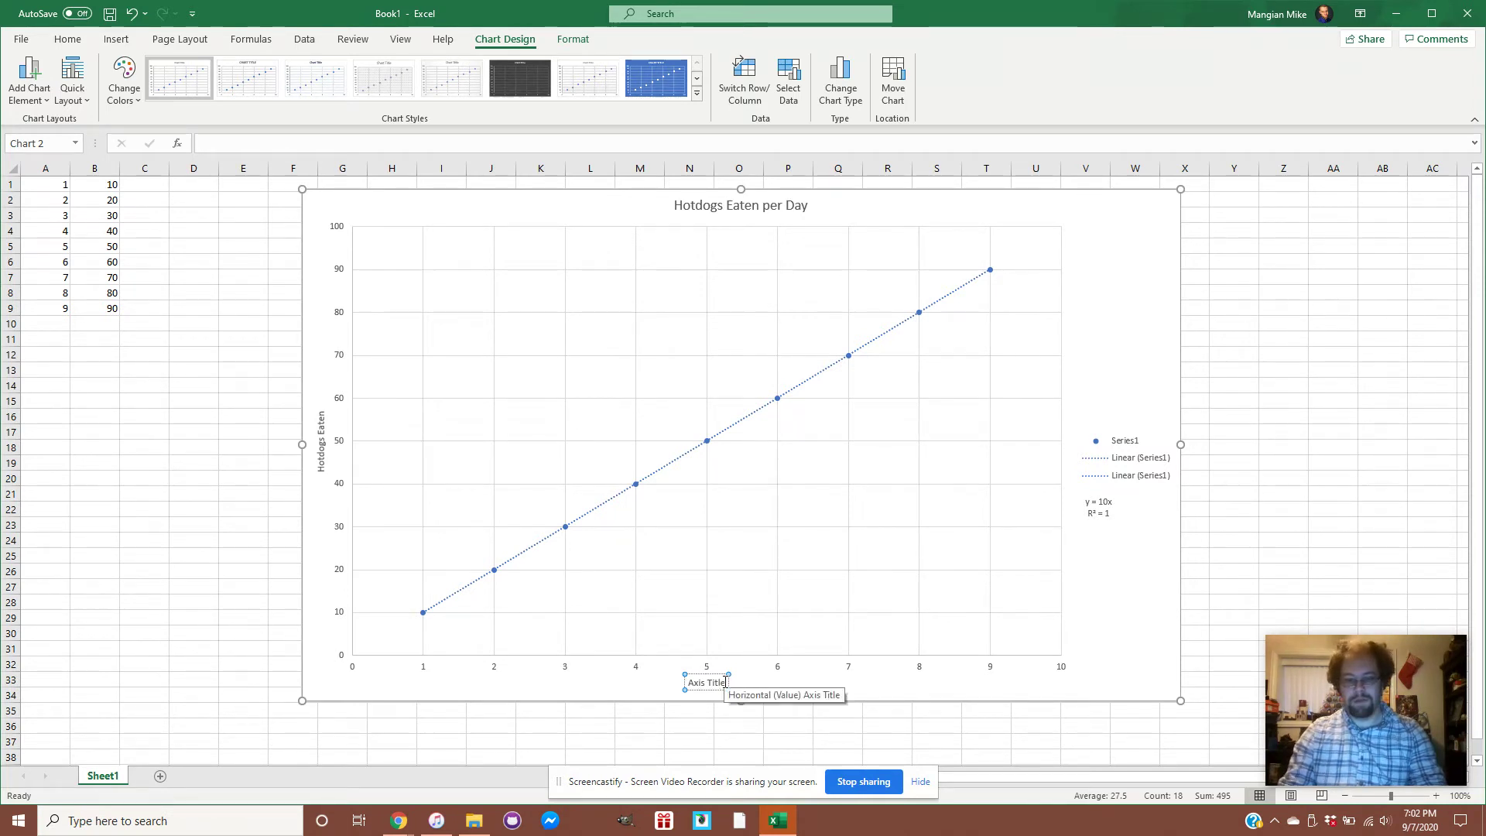
pyautogui.click(725, 682)
pyautogui.press('BackSpace')
pyautogui.press('BackSpace')
pyautogui.press('BackSpace')
pyautogui.press('BackSpace')
pyautogui.press('BackSpace')
pyautogui.press('BackSpace')
pyautogui.press('BackSpace')
pyautogui.press('BackSpace')
pyautogui.press('BackSpace')
pyautogui.press('BackSpace')
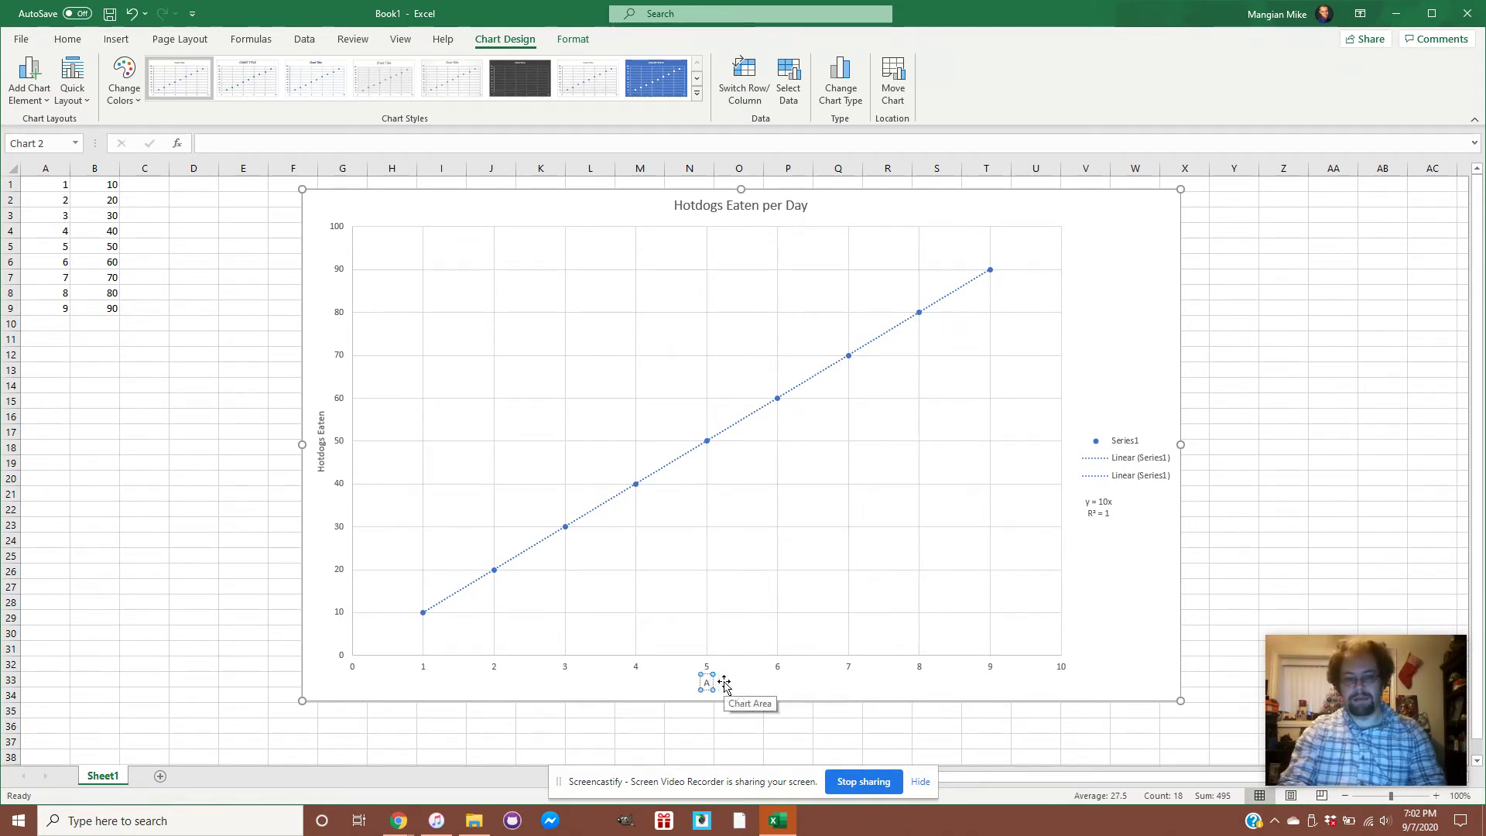
pyautogui.write('Time')
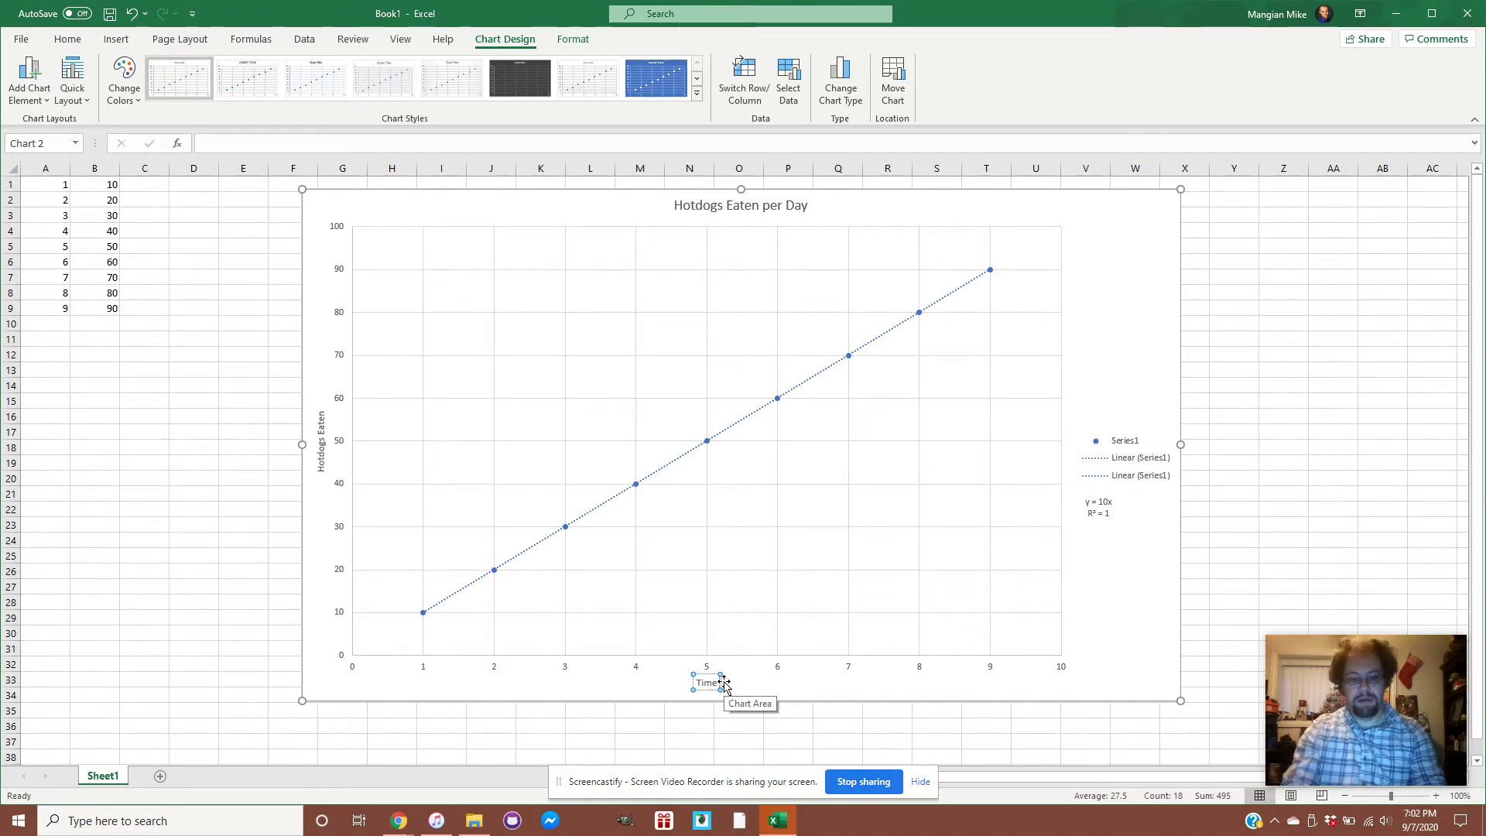
pyautogui.write(' (Day)')
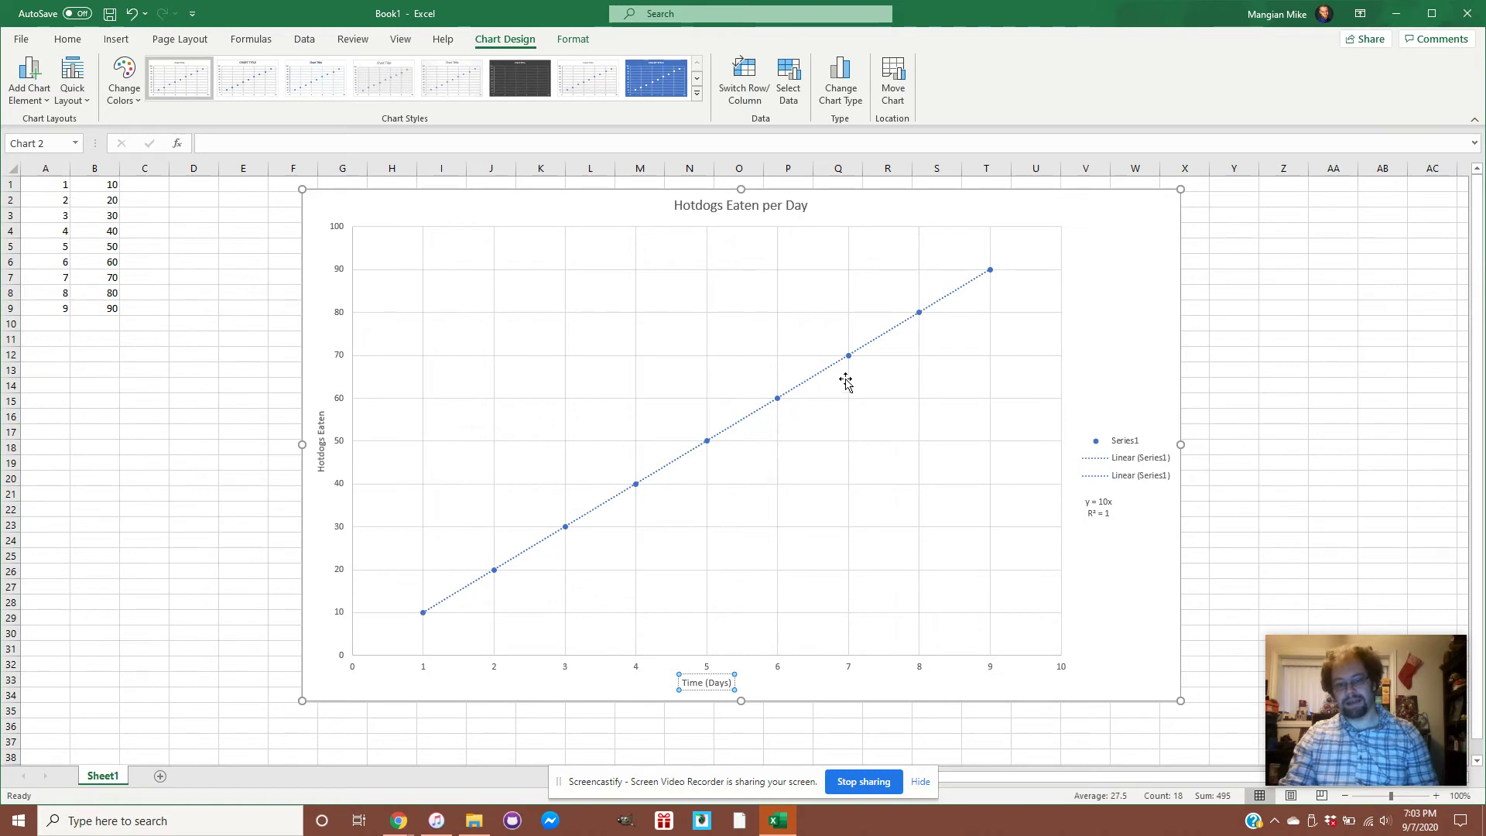
# Extend the chart title with "for Joey Chestnut".
pyautogui.click(808, 205)
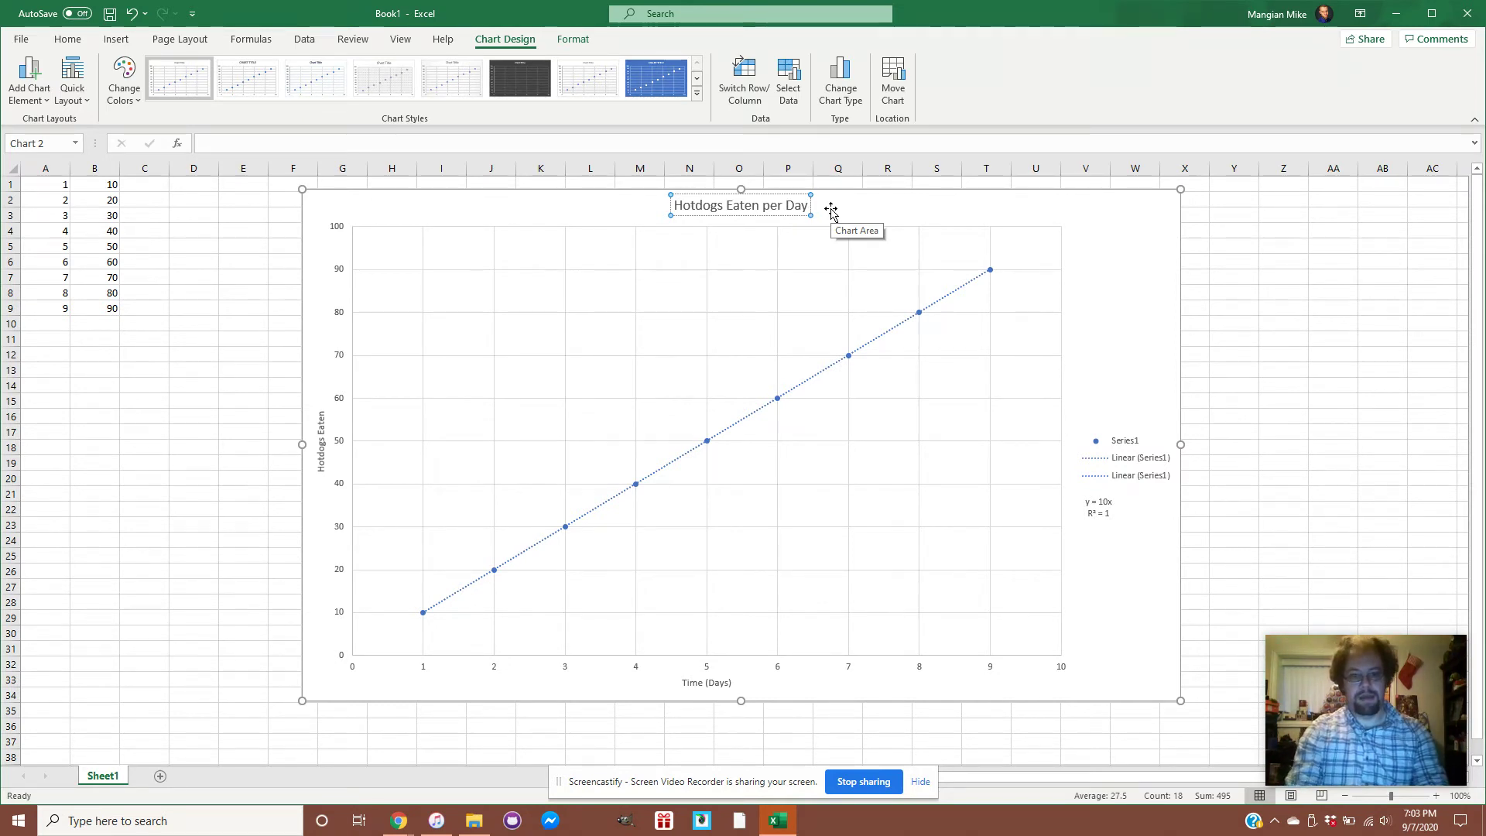
pyautogui.write('for Jo')
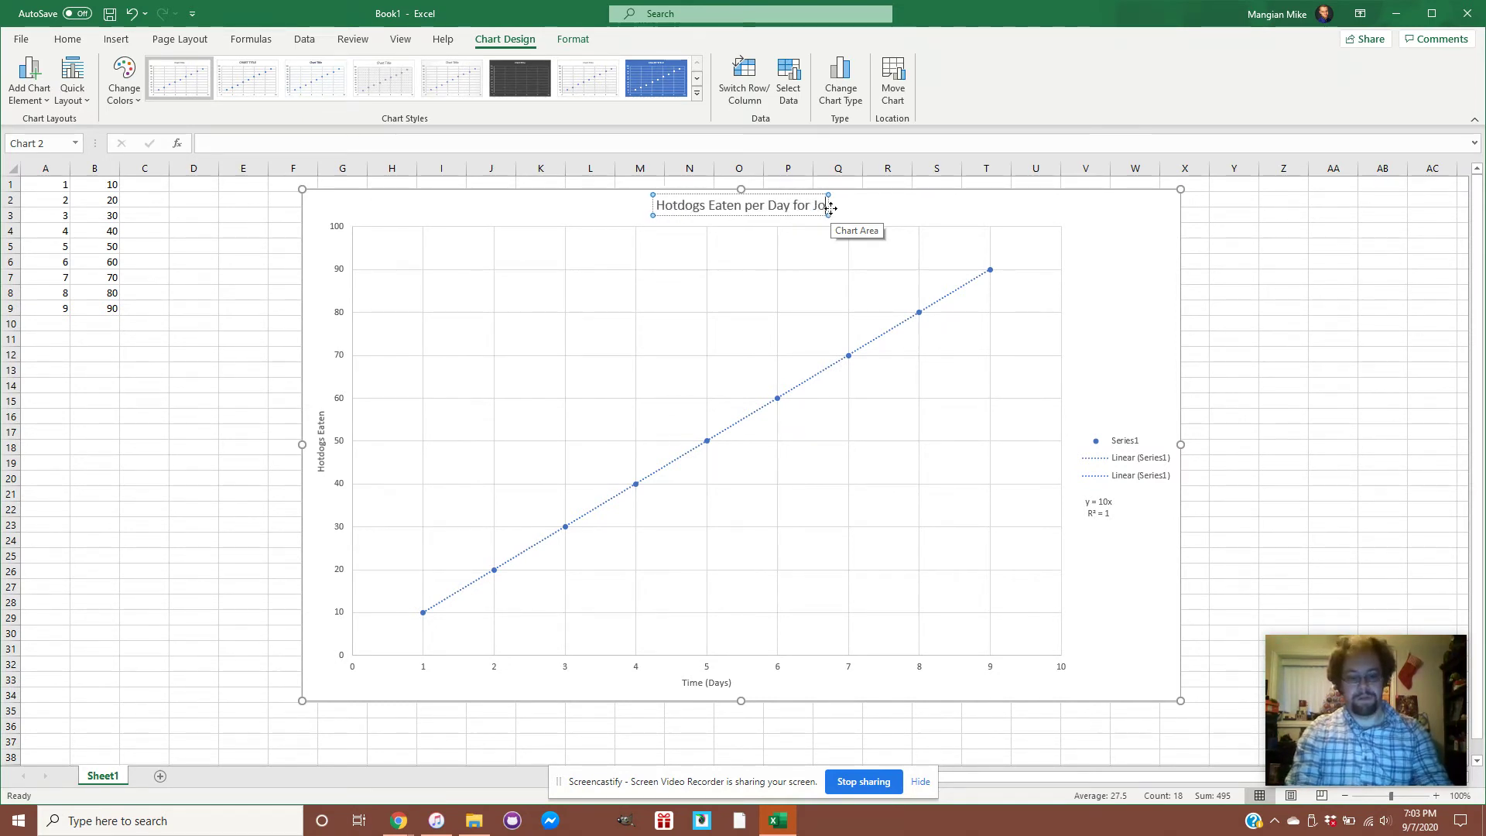
pyautogui.write('ey Chestnut')
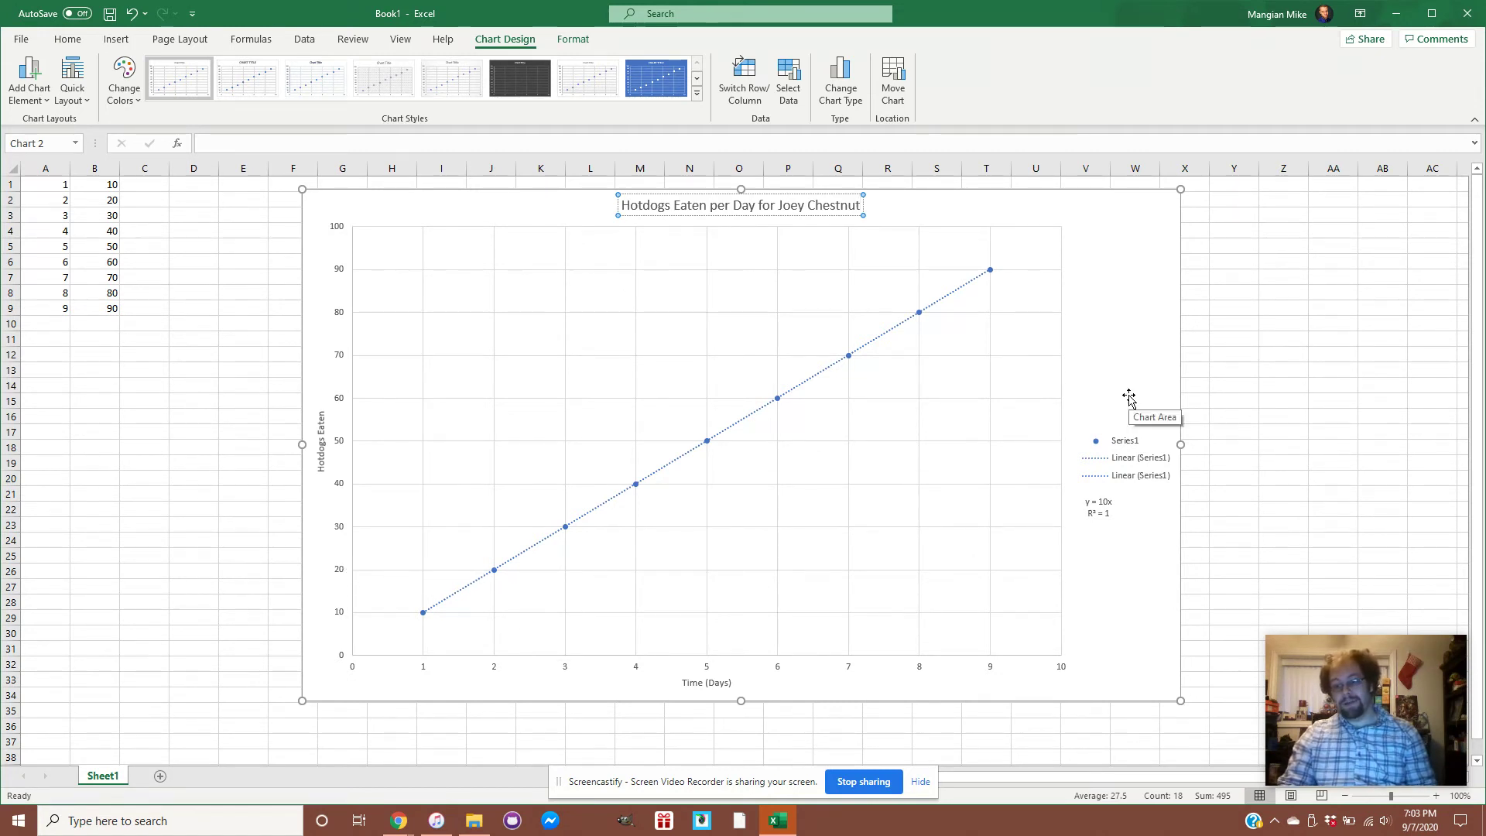
# Apply the chart style with a dark grey background and the legend below the title to the scatter chart.
pyautogui.click(1105, 260)
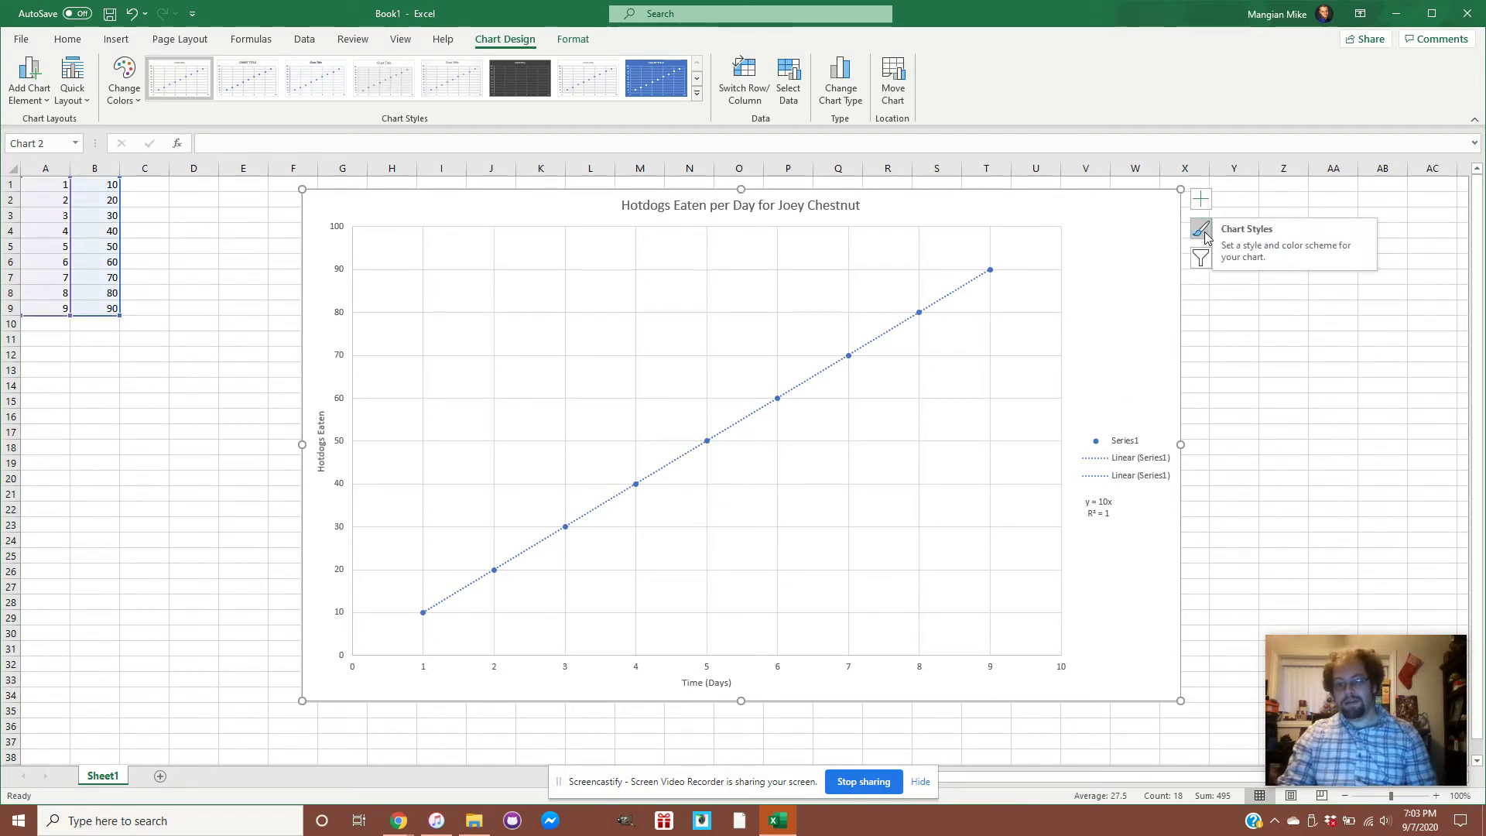
pyautogui.click(1203, 201)
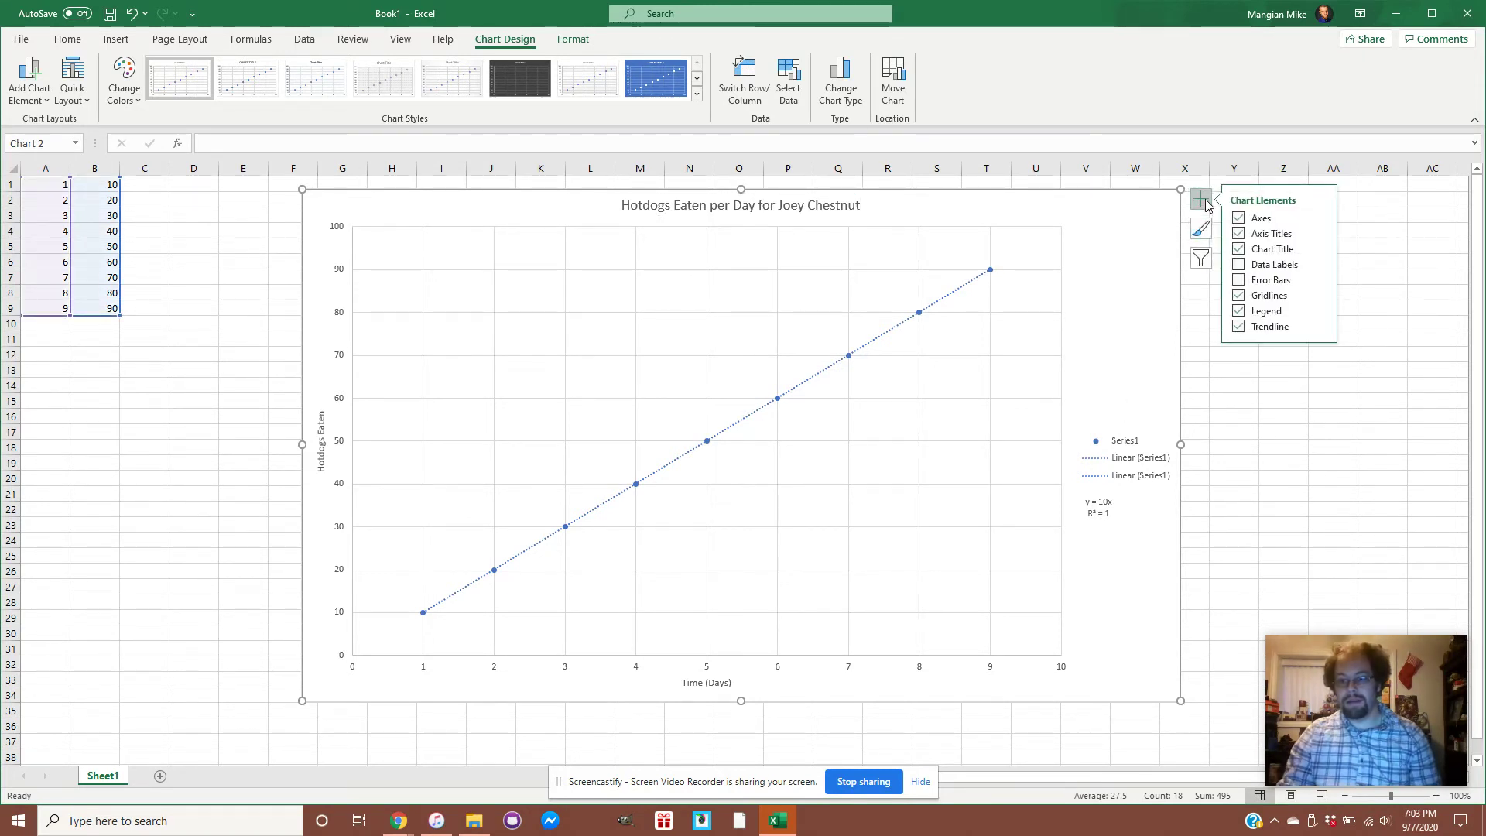
pyautogui.click(1203, 200)
pyautogui.click(1201, 226)
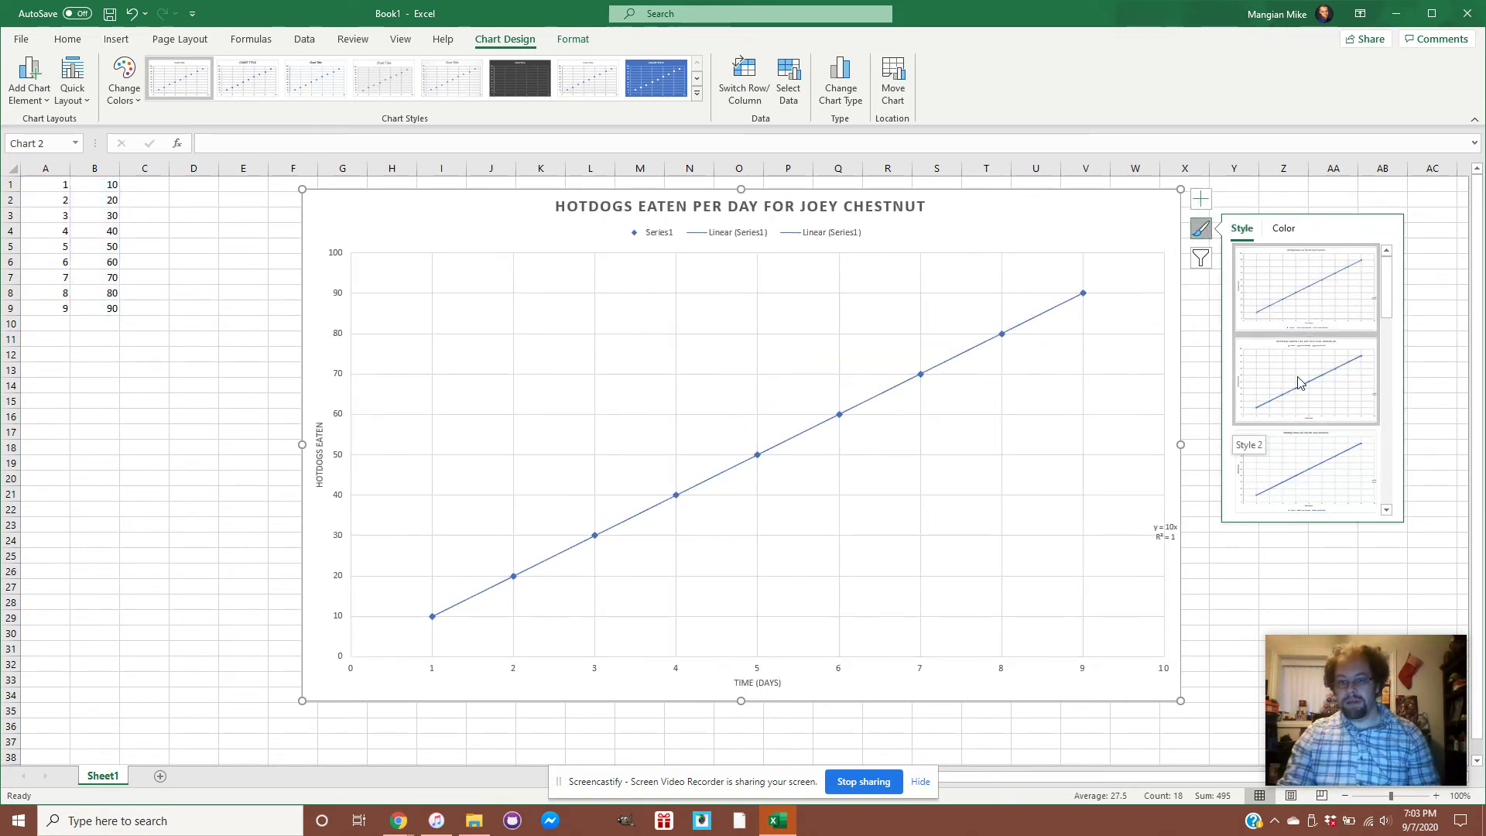
pyautogui.scroll(-4, 1299, 399)
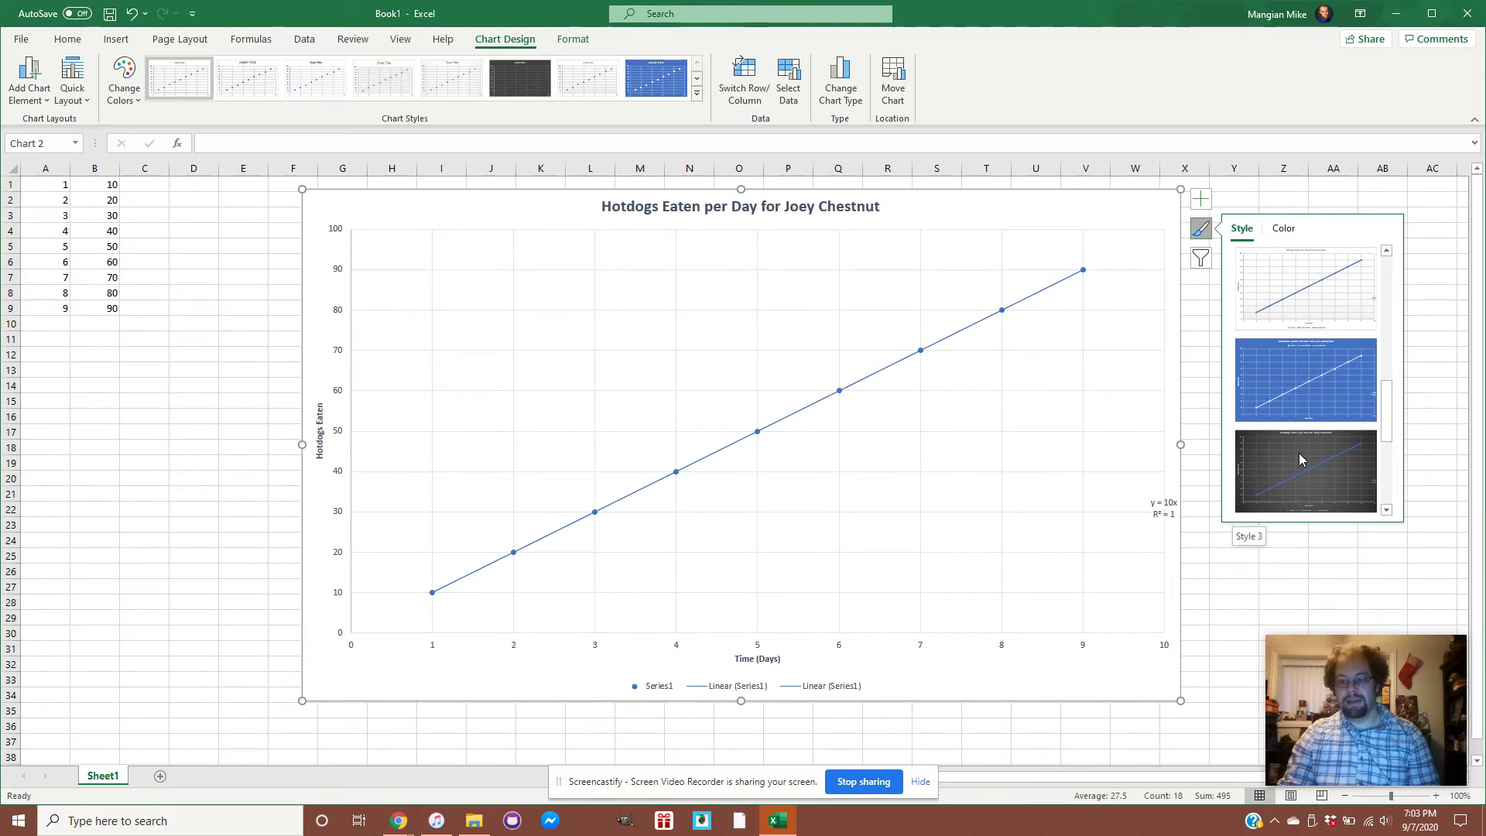
pyautogui.scroll(-3, 1320, 441)
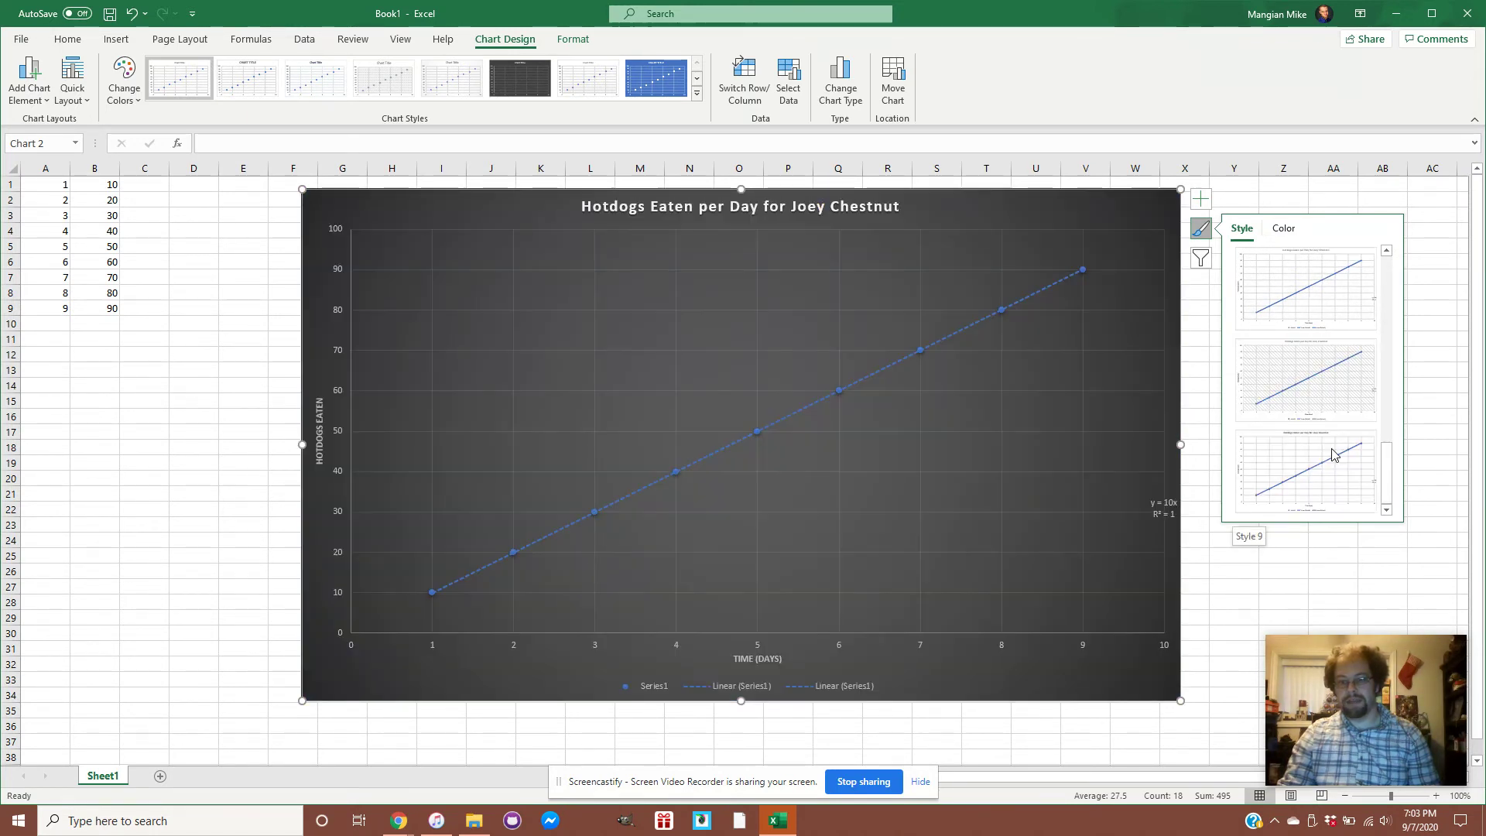
pyautogui.scroll(1, 1317, 391)
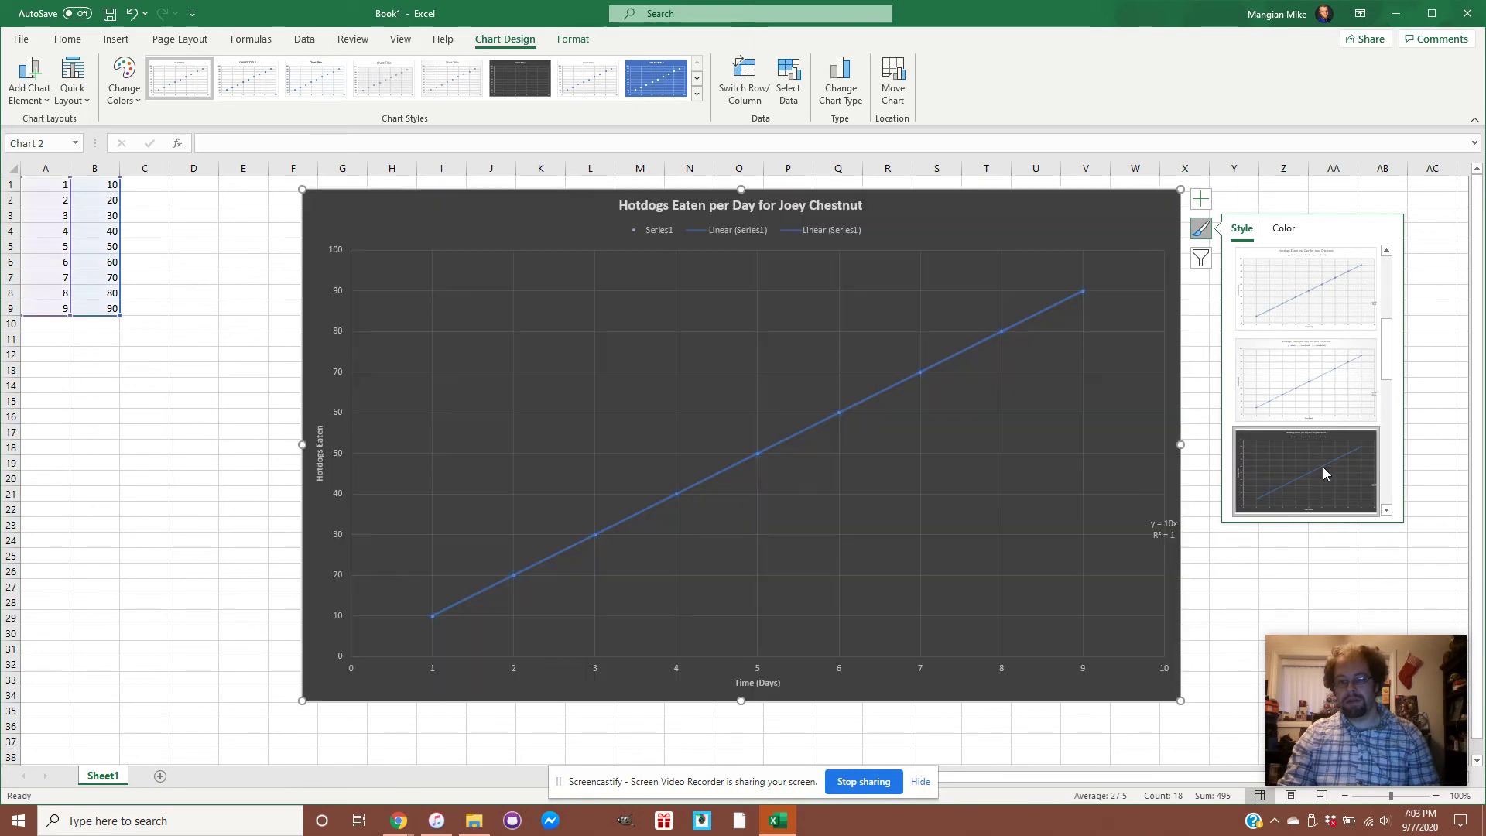
pyautogui.click(1322, 467)
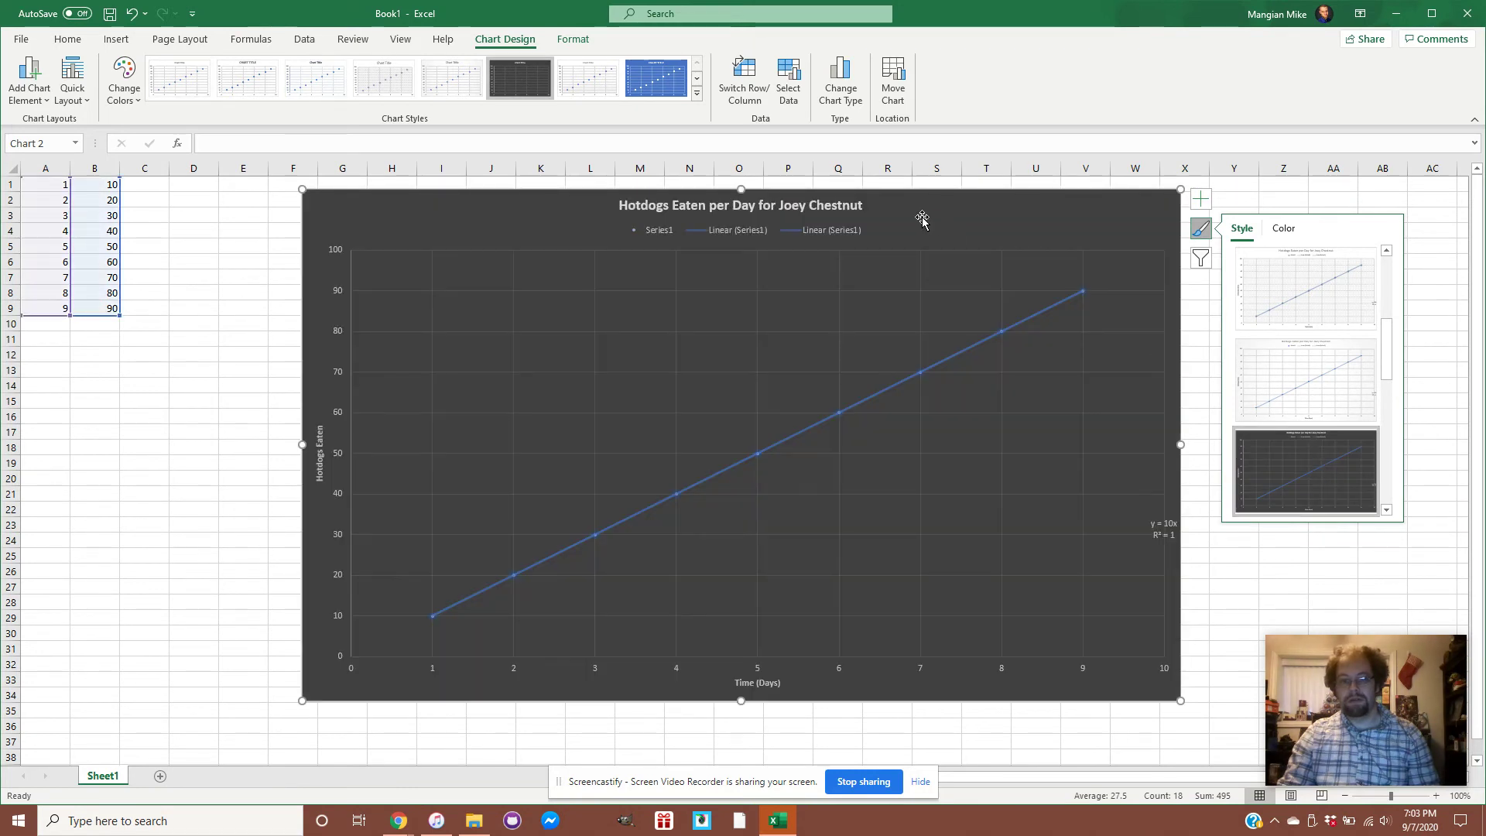
# Move the trendline equation and R-squared label up beside the chart title.
pyautogui.click(1162, 527)
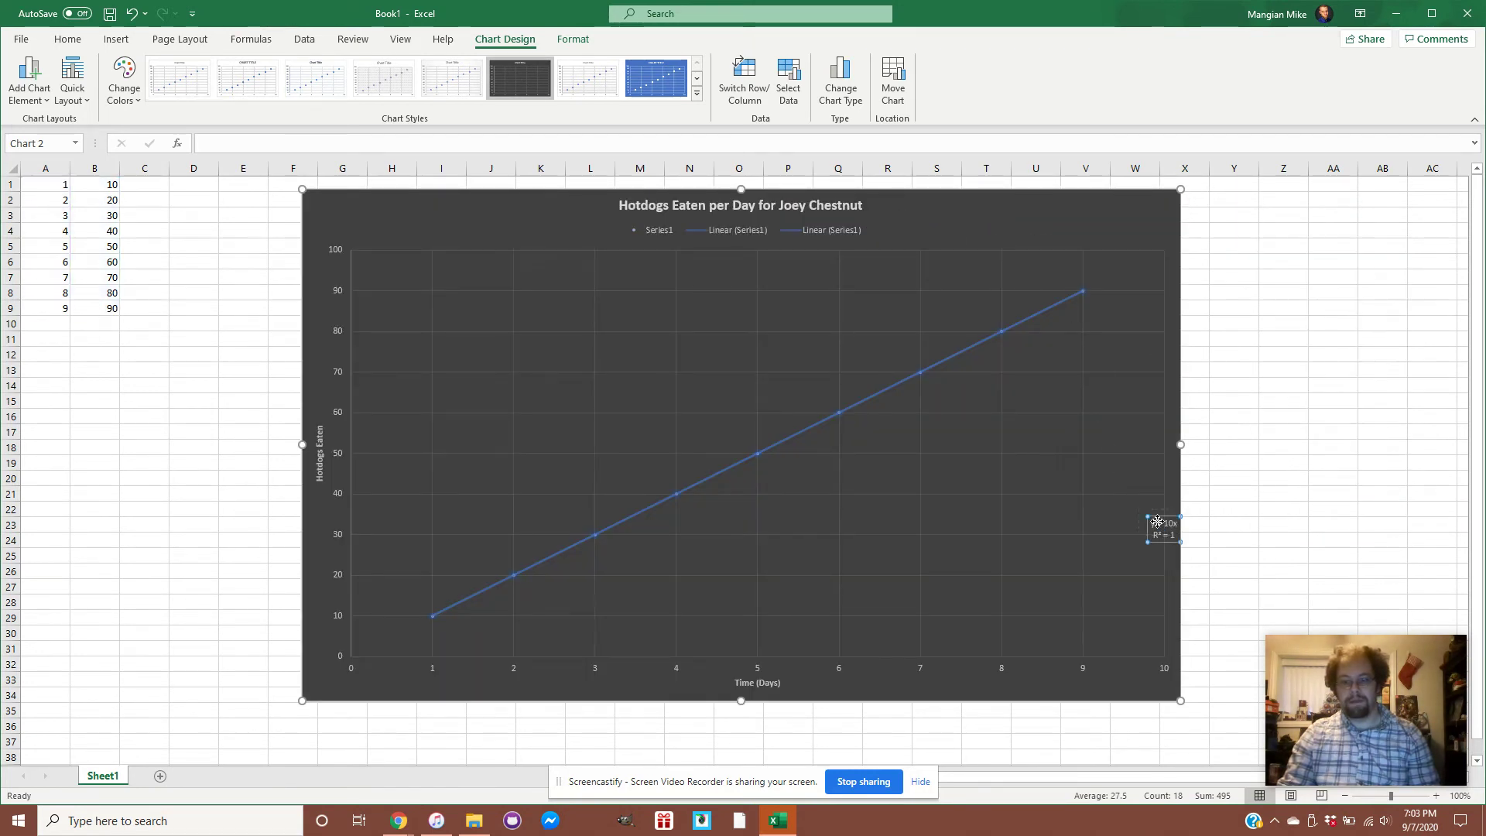
pyautogui.moveTo(920, 196); pyautogui.dragTo(905, 220)
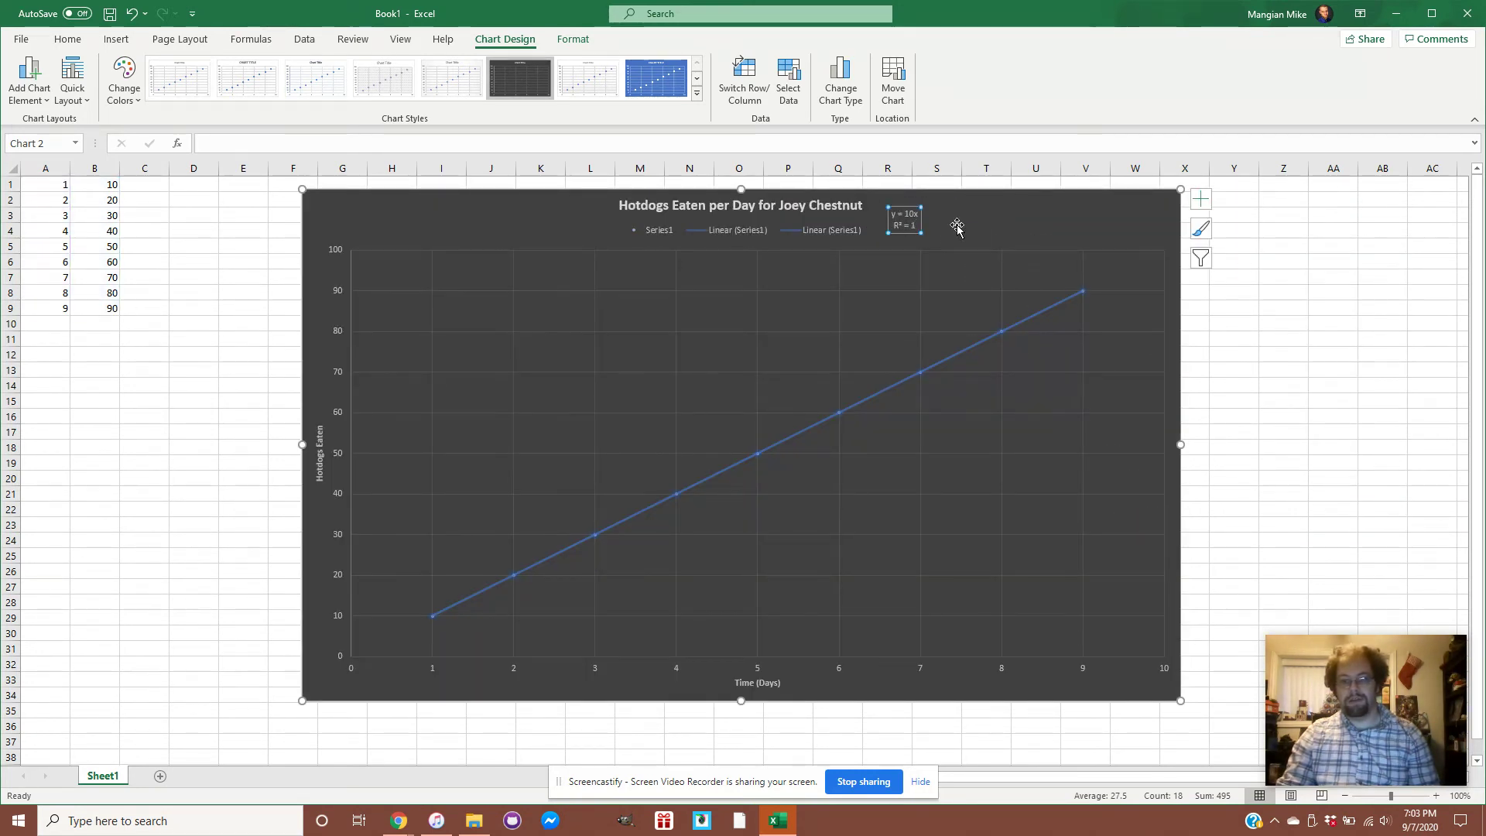
# Fill the chart area with the dark orange theme colour.
pyautogui.rightClick(1050, 225)
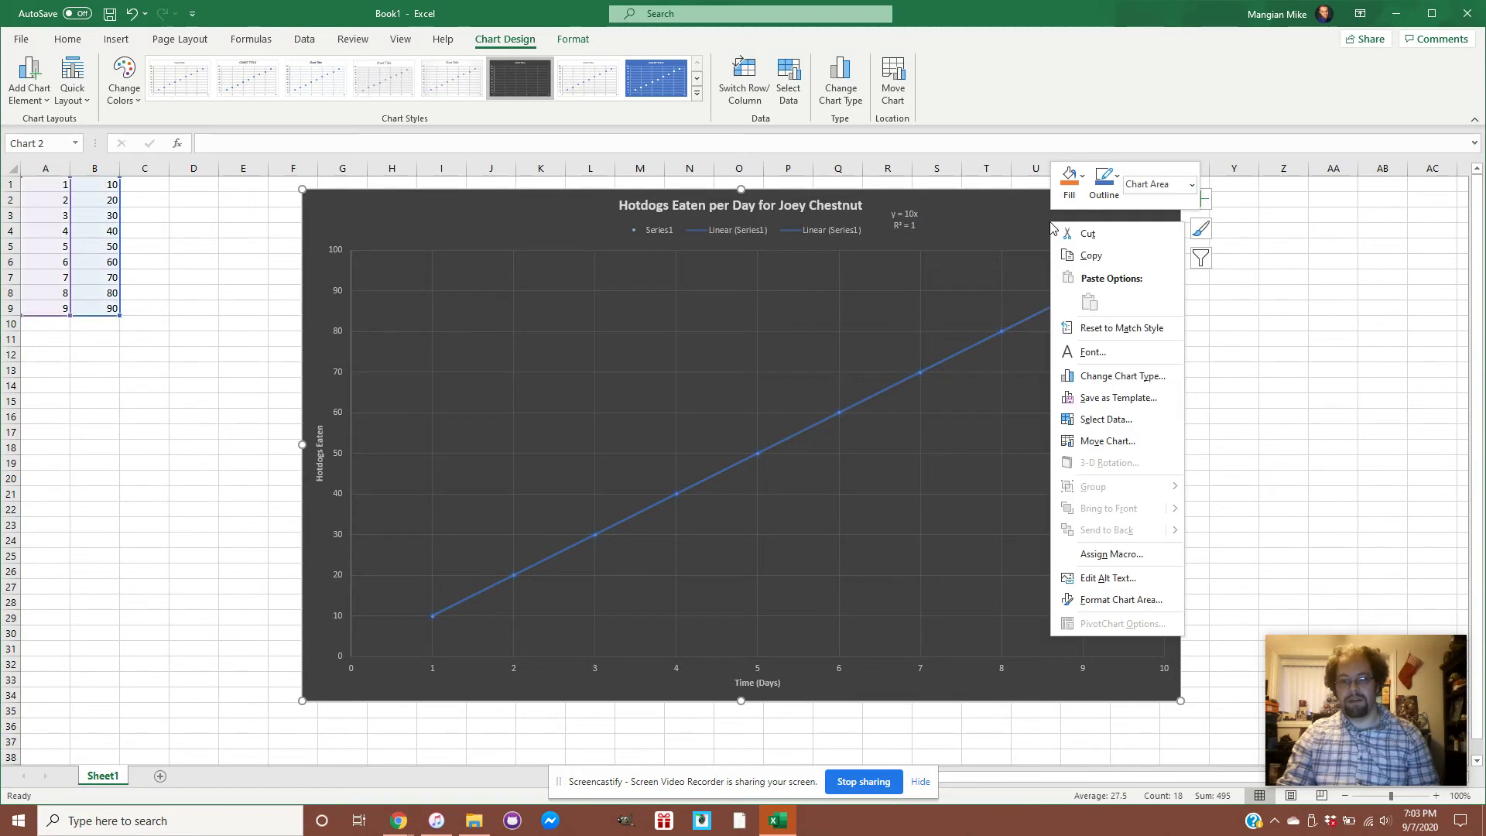
pyautogui.click(1085, 187)
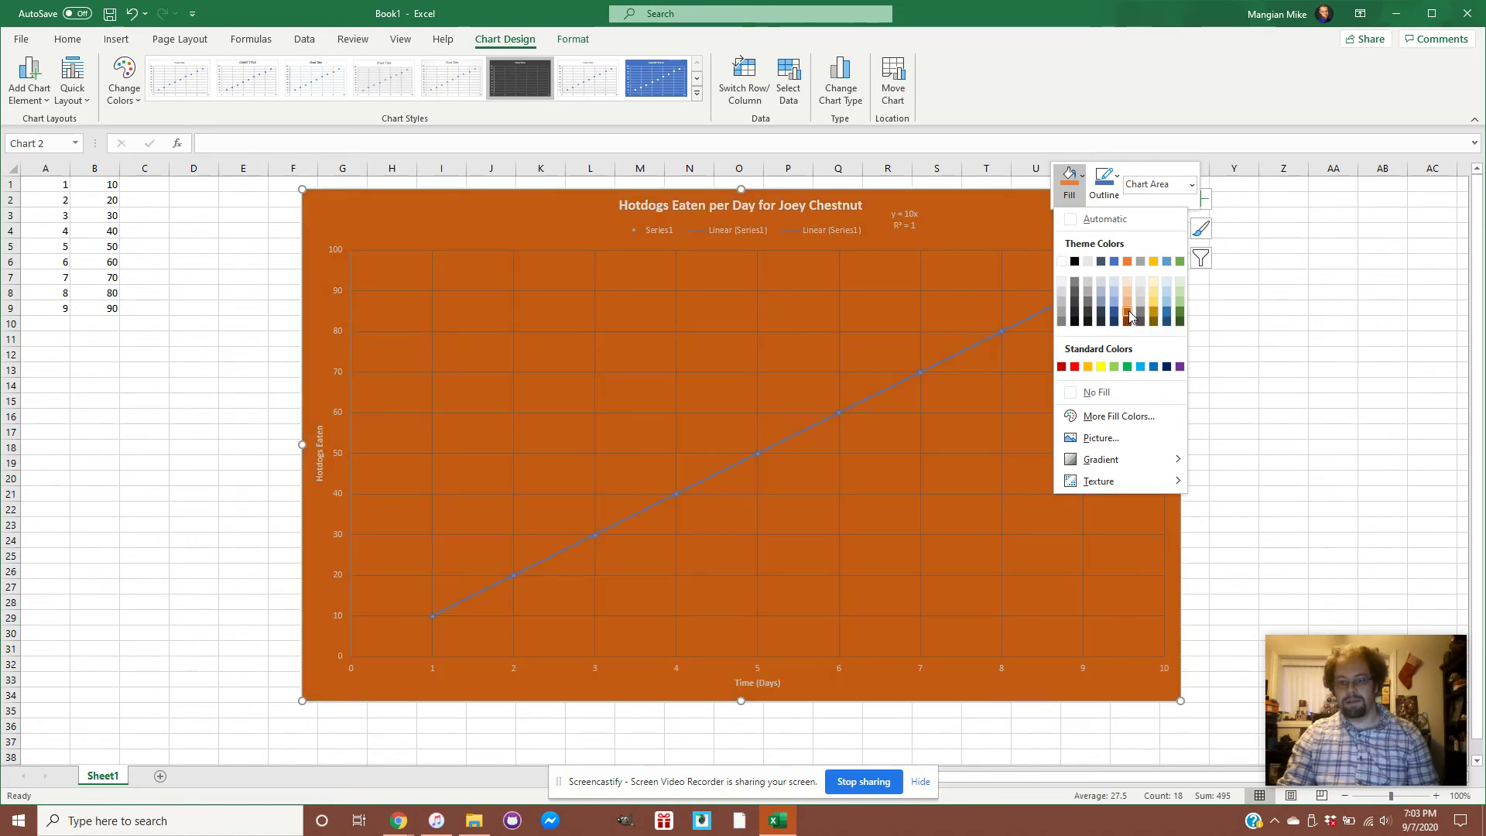
pyautogui.click(1129, 313)
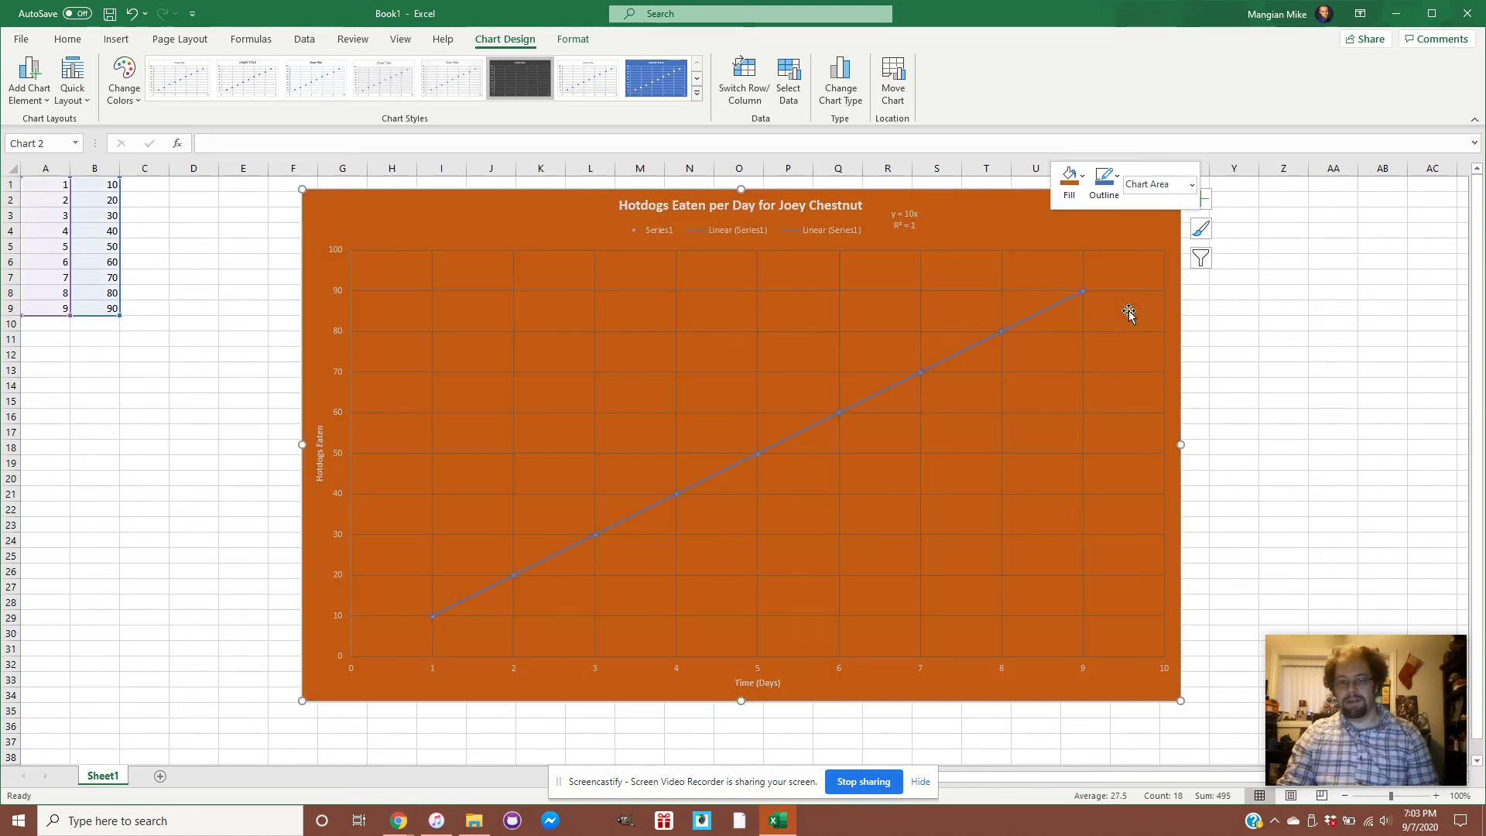
# Give the chart area the darkest orange theme outline and shift the whole chart slightly to the right.
pyautogui.click(1105, 183)
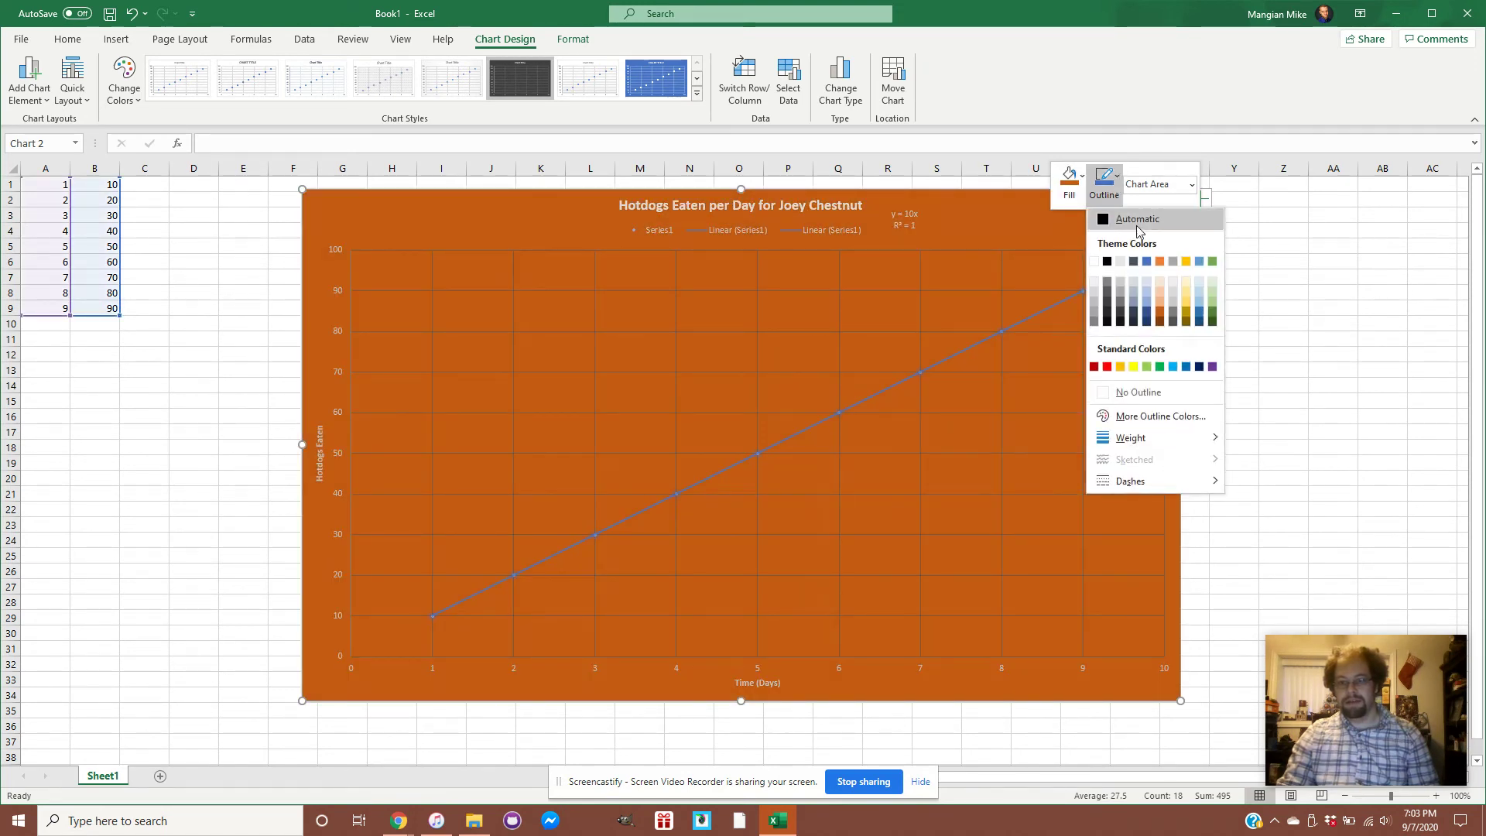
pyautogui.click(1161, 323)
pyautogui.moveTo(565, 215); pyautogui.dragTo(573, 214)
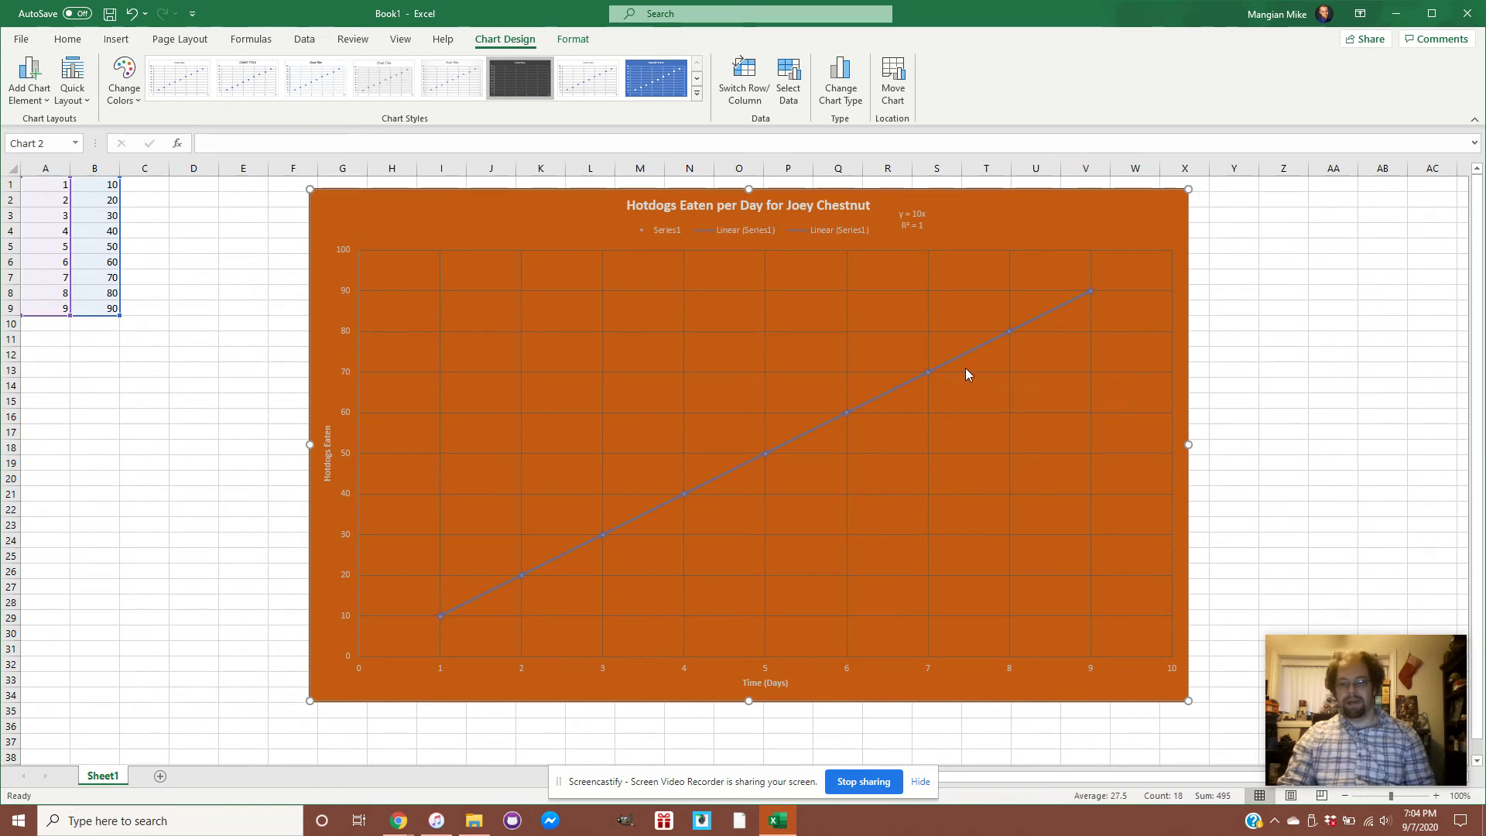
# Recolour the trendline's outline to standard red.
pyautogui.scroll(-3, 952, 387)
pyautogui.scroll(2, 913, 406)
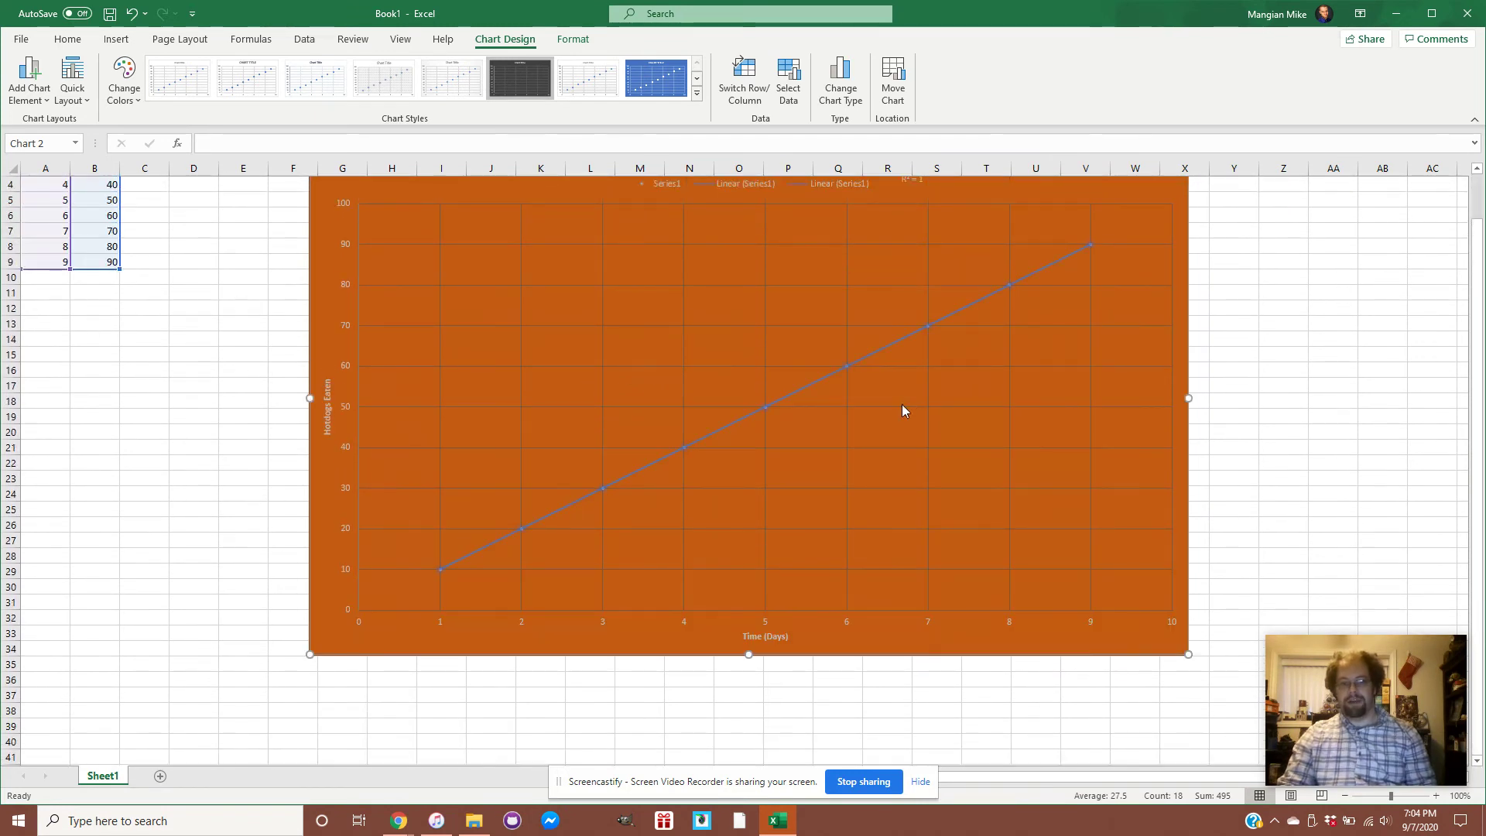
pyautogui.click(890, 346)
pyautogui.rightClick(887, 346)
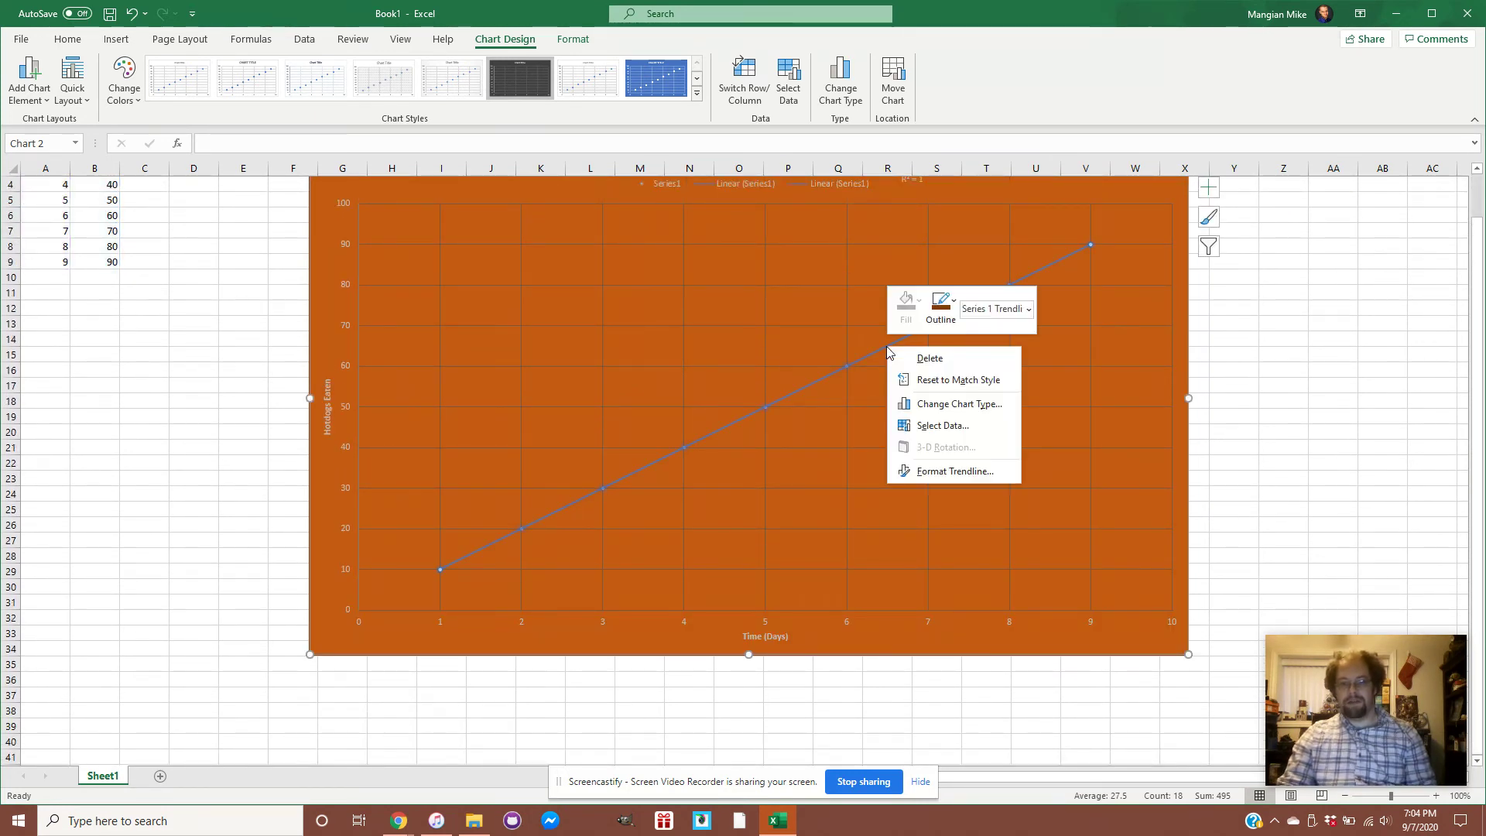
pyautogui.click(953, 300)
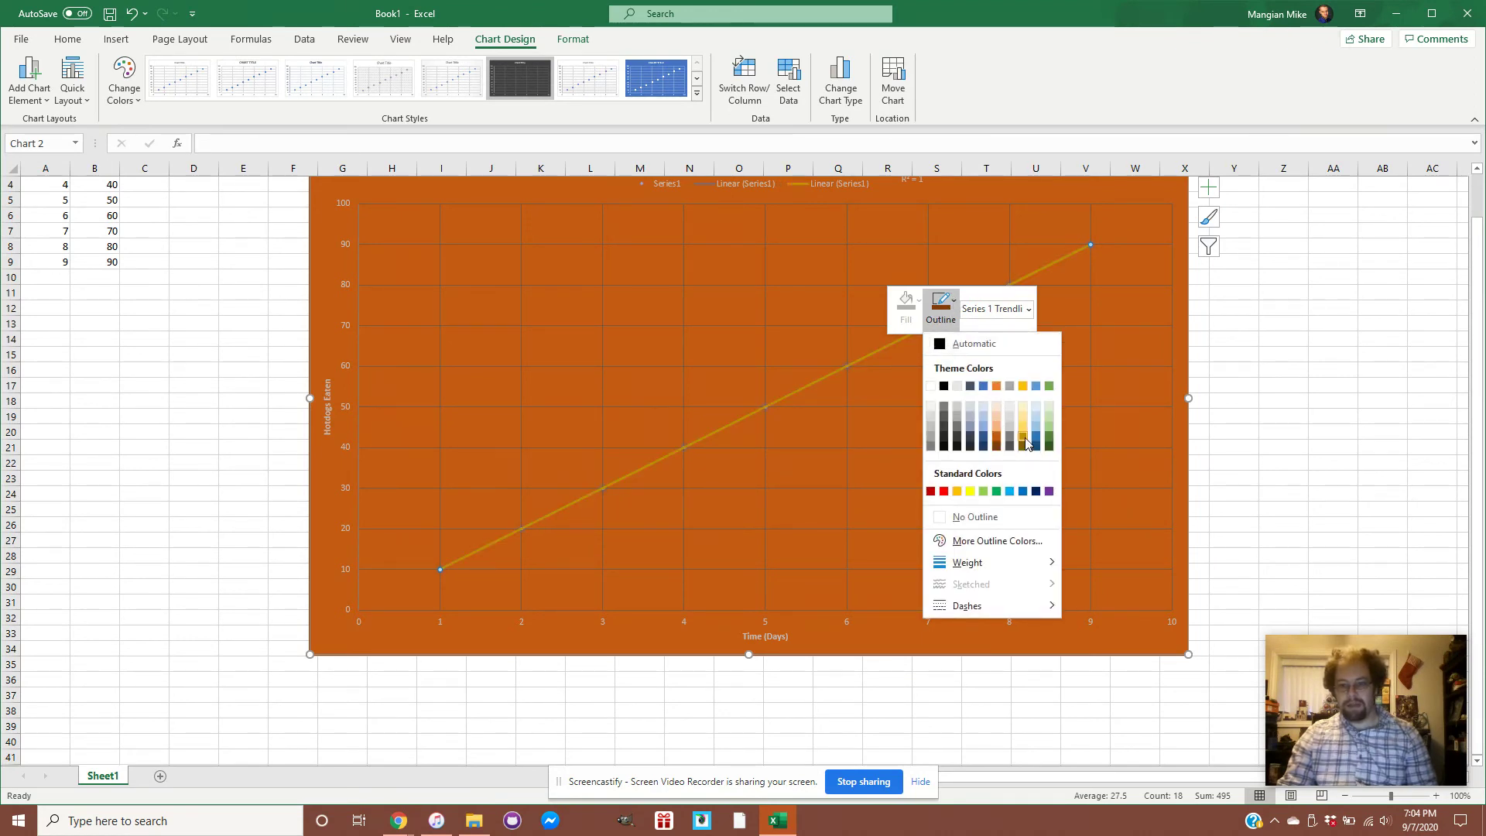
pyautogui.click(943, 491)
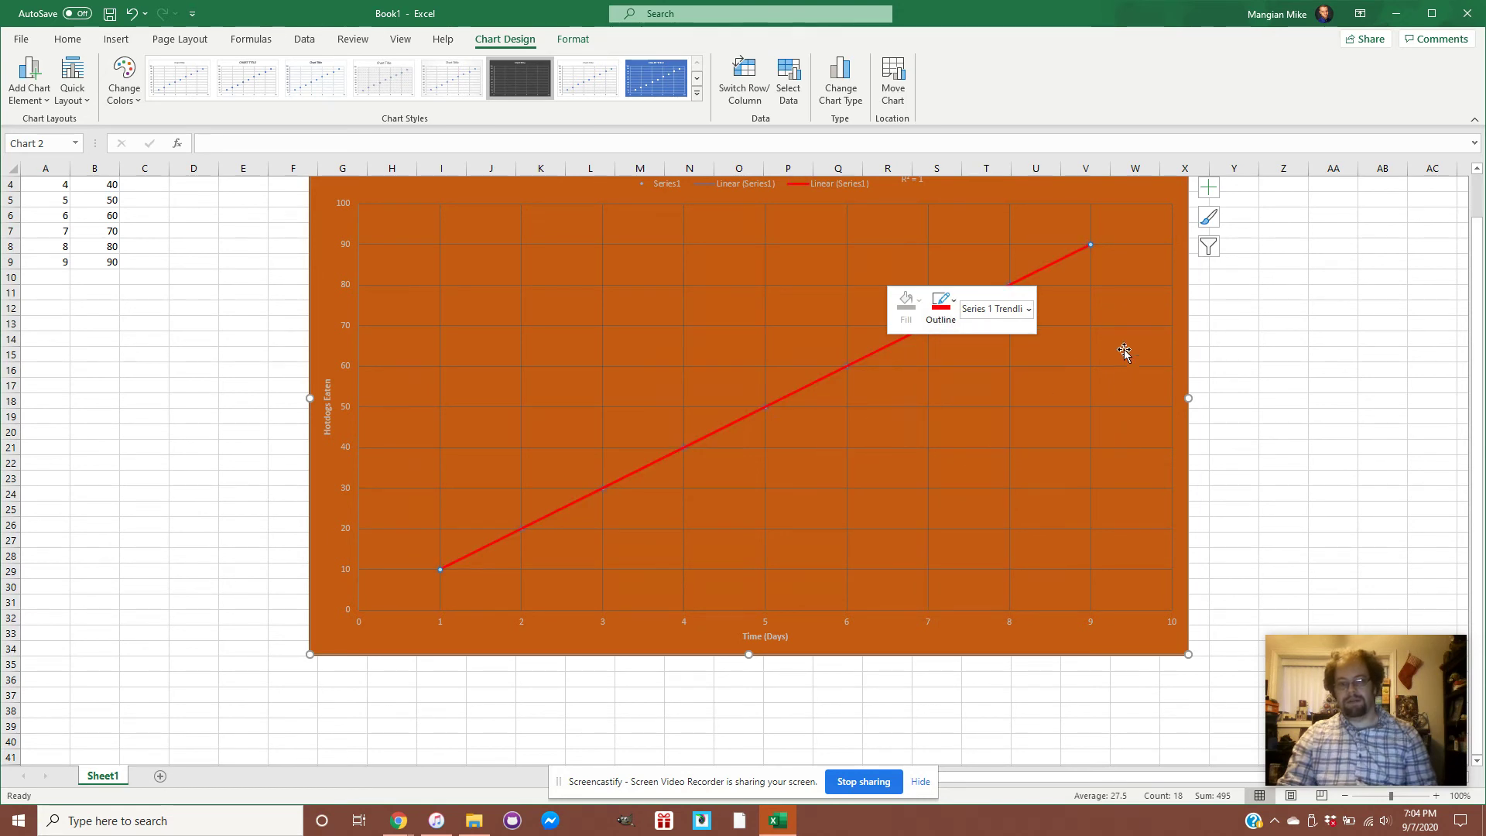
pyautogui.click(1182, 334)
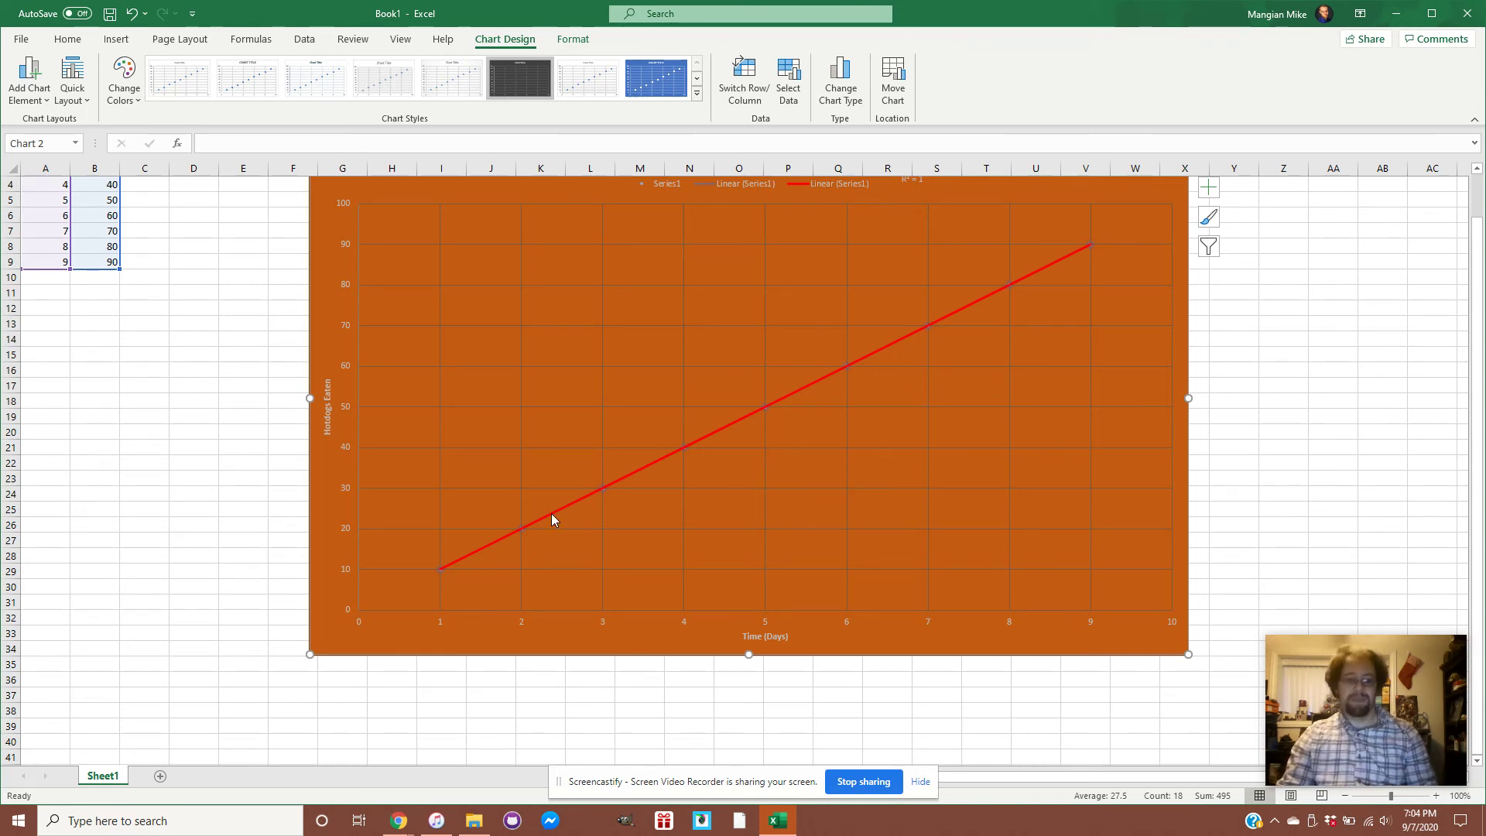
pyautogui.scroll(1, 726, 358)
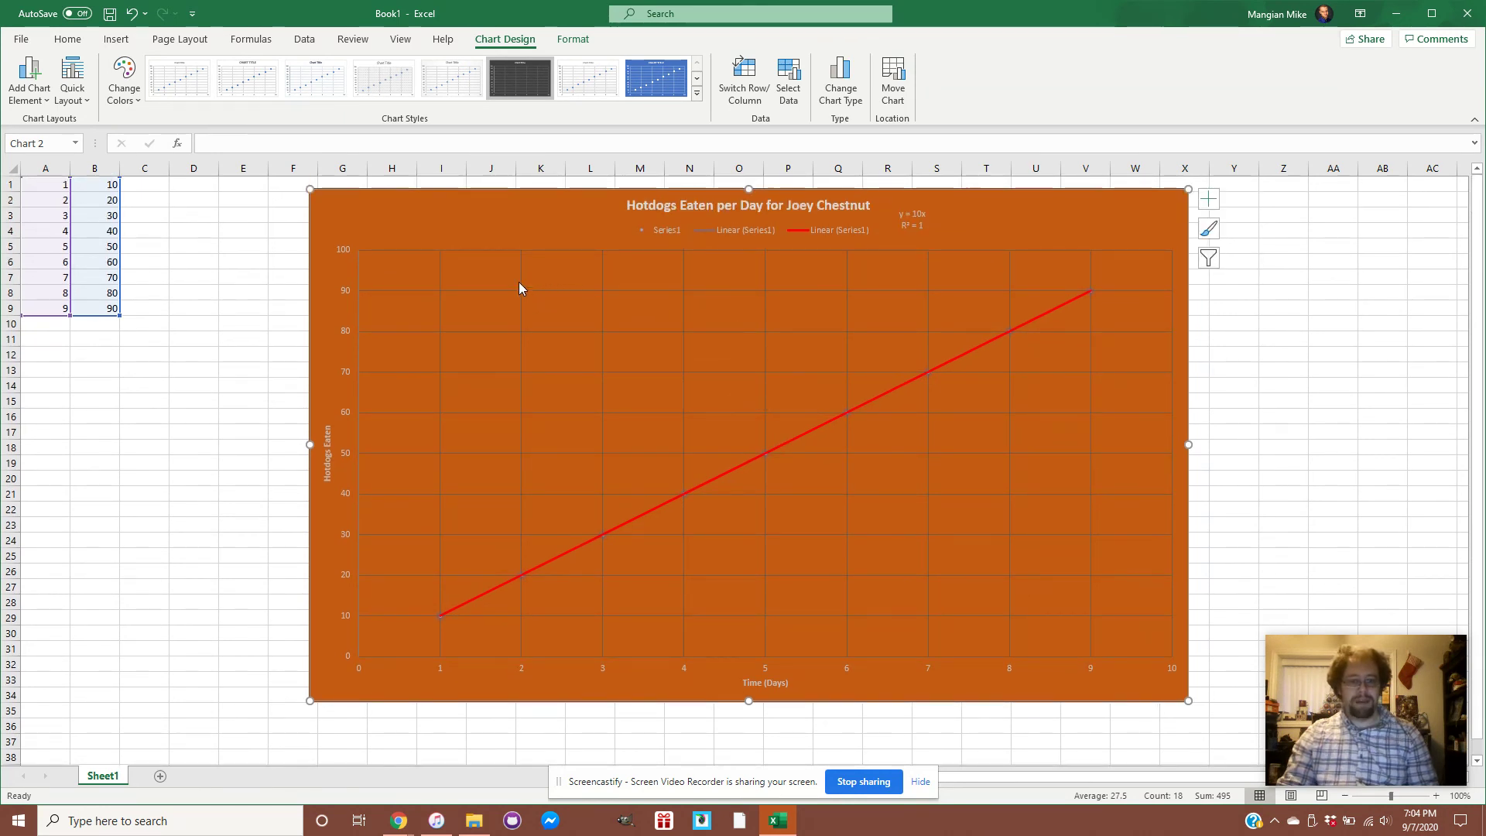
pyautogui.scroll(-1, 491, 333)
pyautogui.scroll(1, 496, 367)
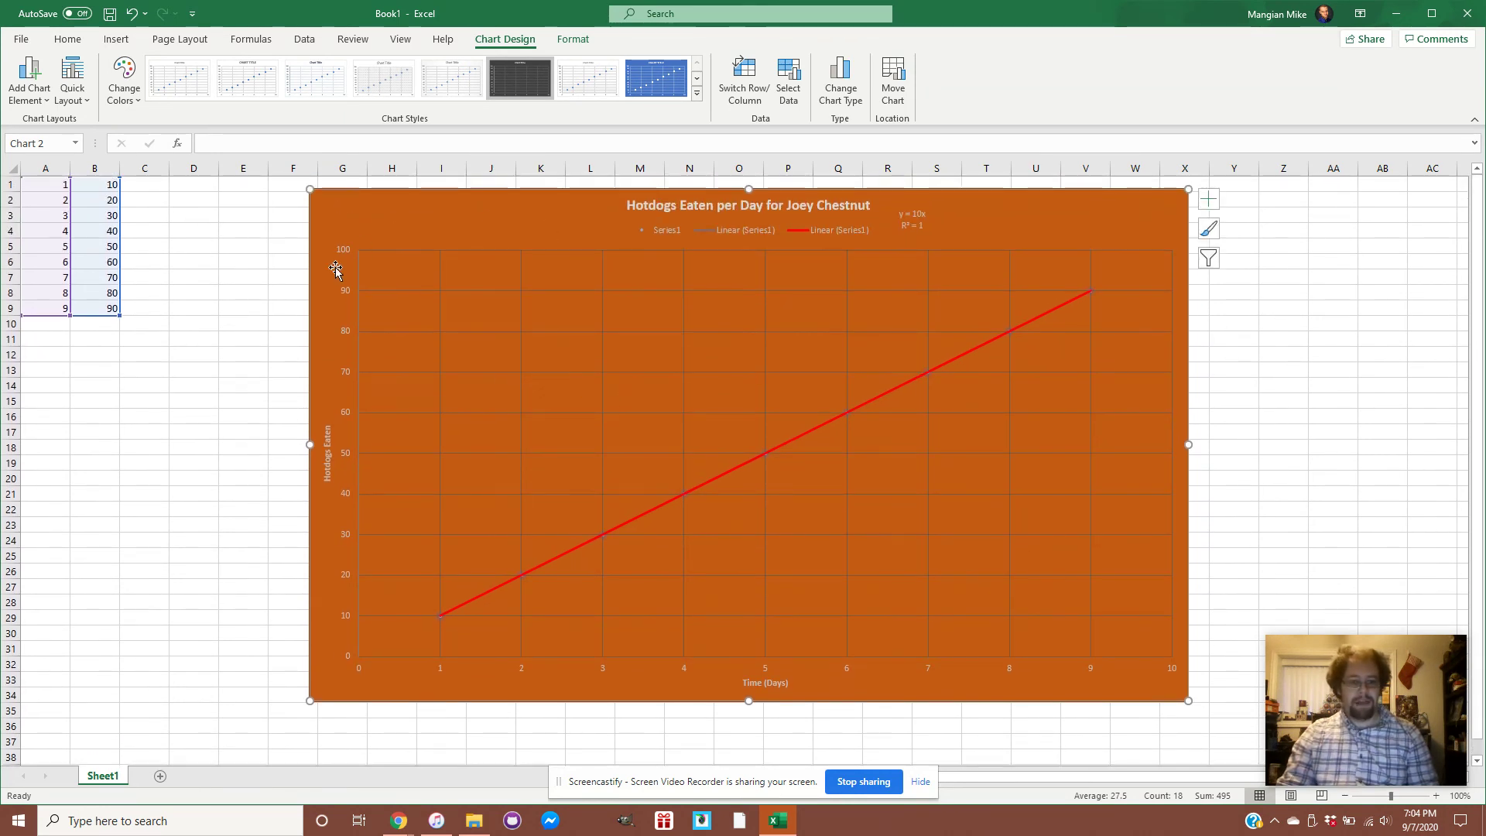